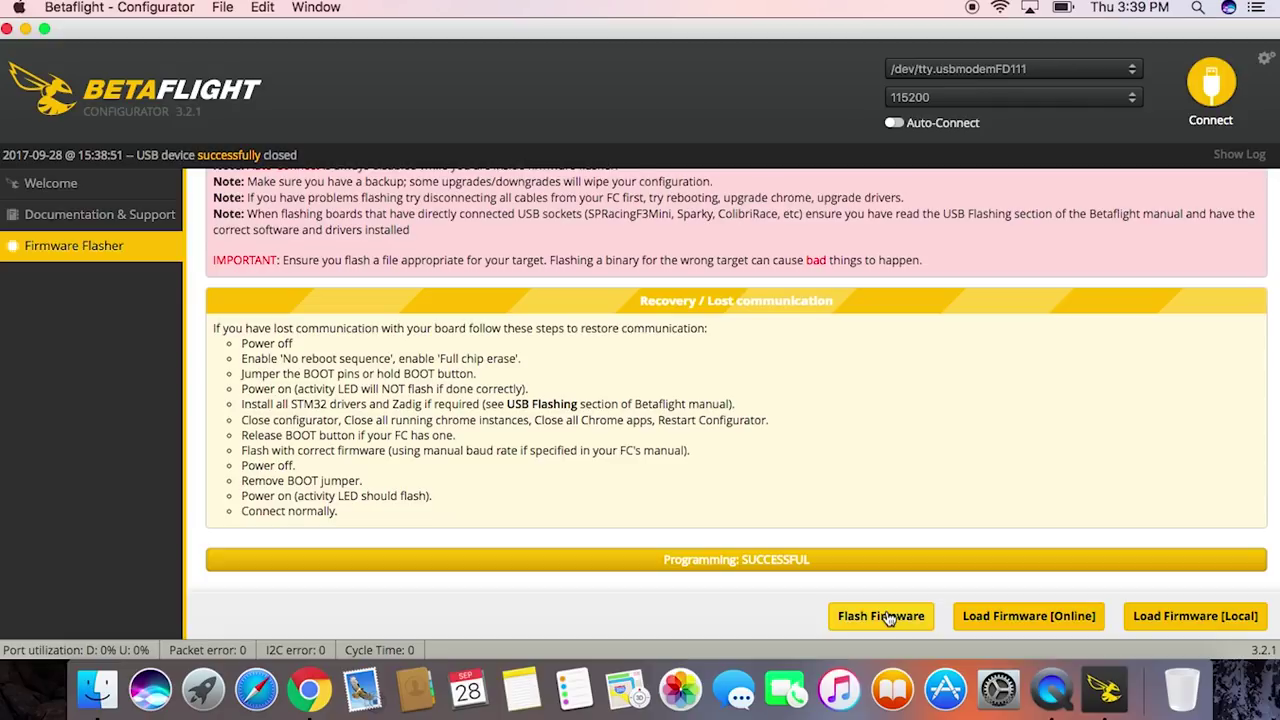
# Connect to the flight controller, move Serial Rx from UART2 to UART4, and save with a reboot.
pyautogui.click(1211, 84)
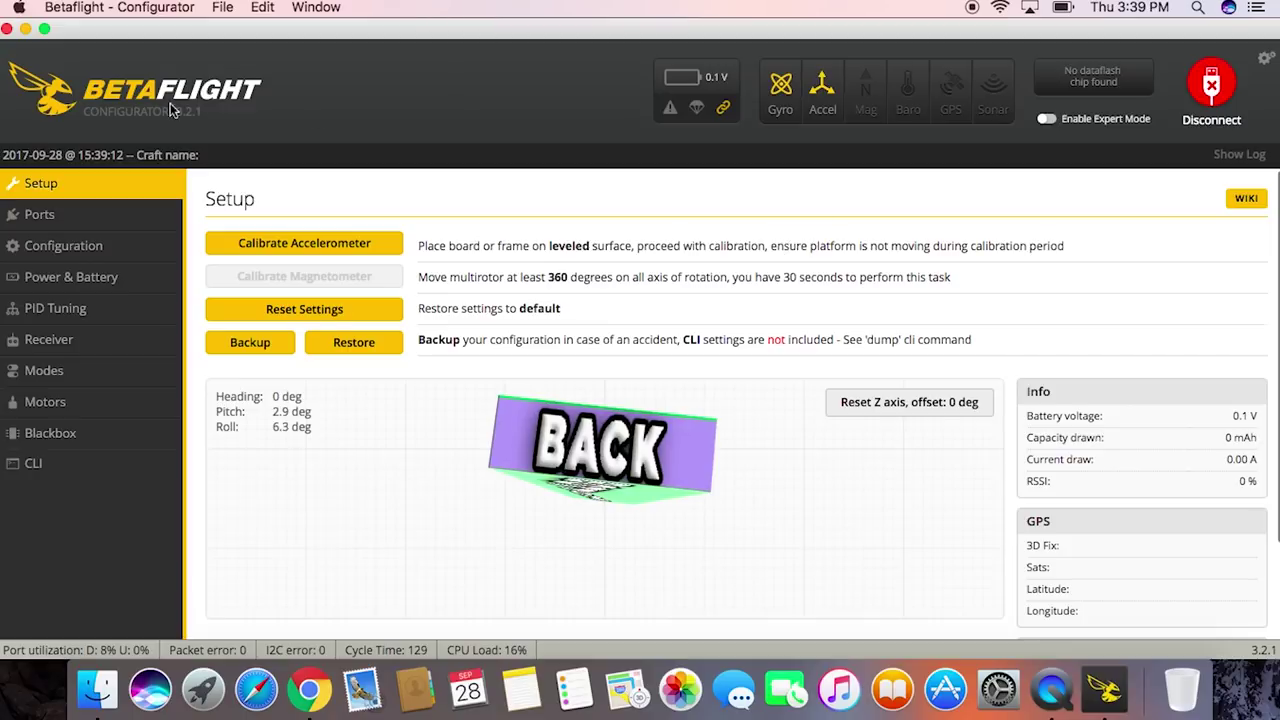
pyautogui.click(37, 216)
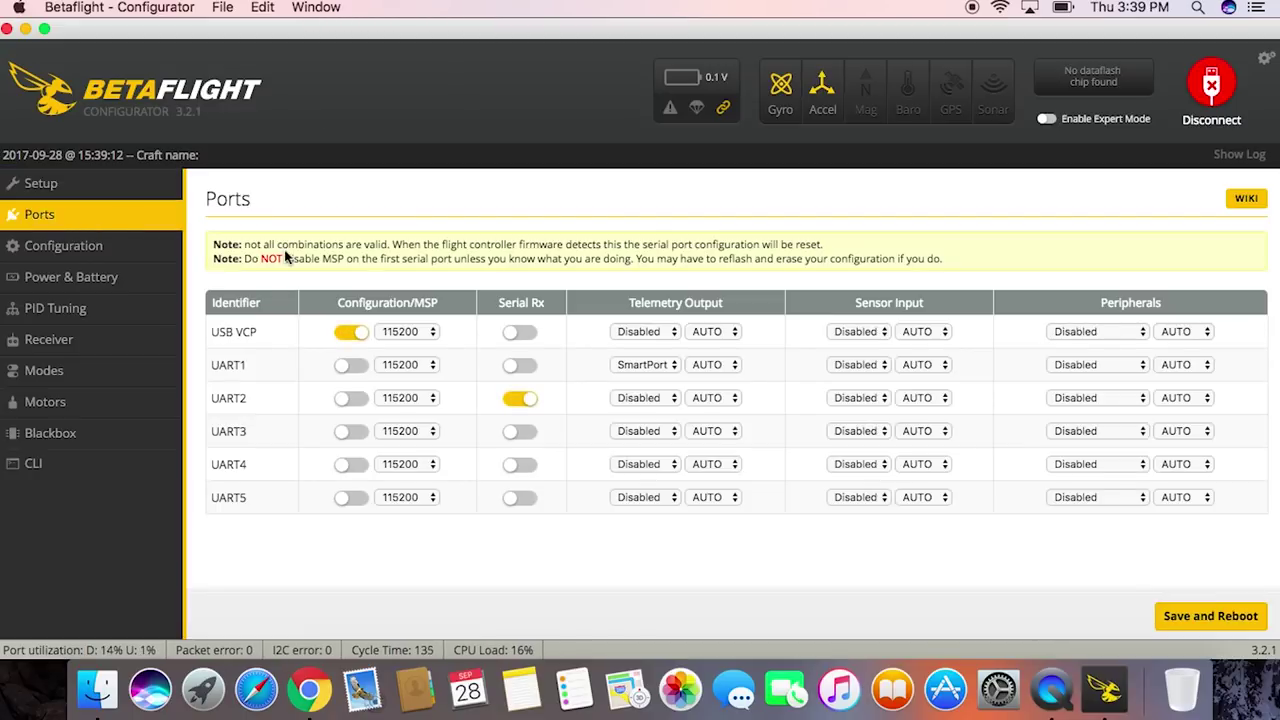
pyautogui.click(527, 401)
pyautogui.click(520, 474)
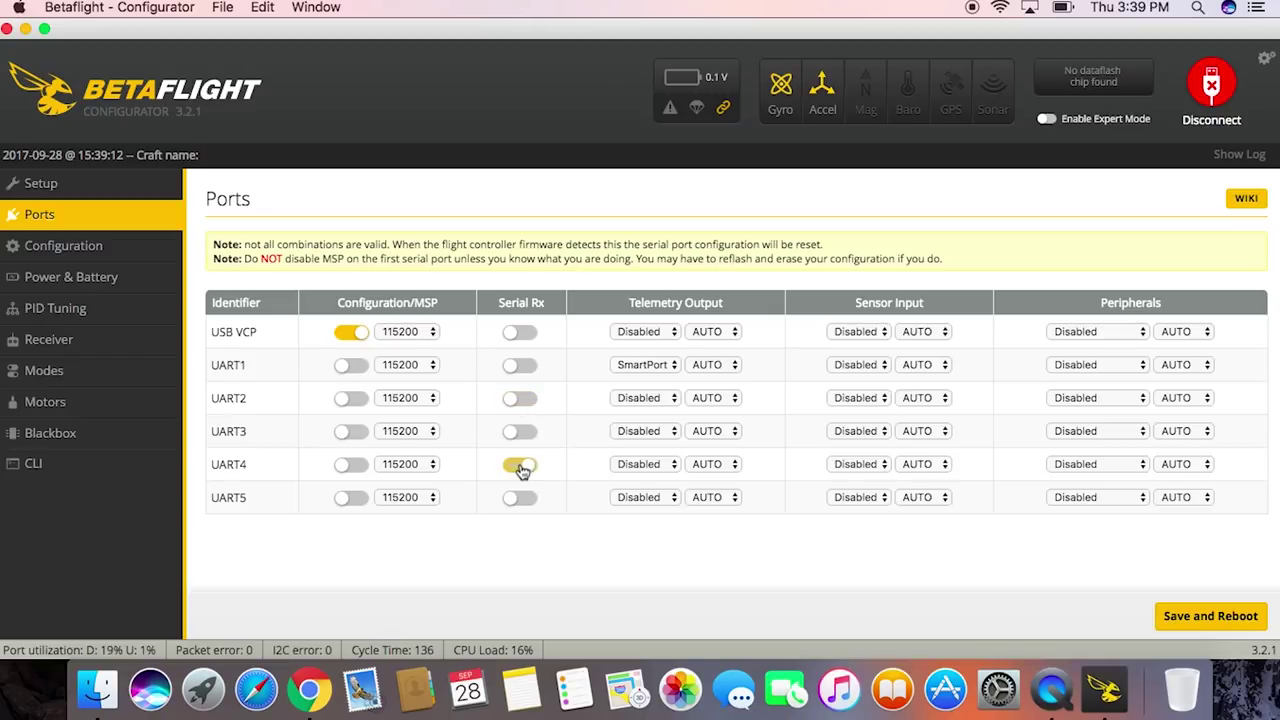
pyautogui.click(1195, 617)
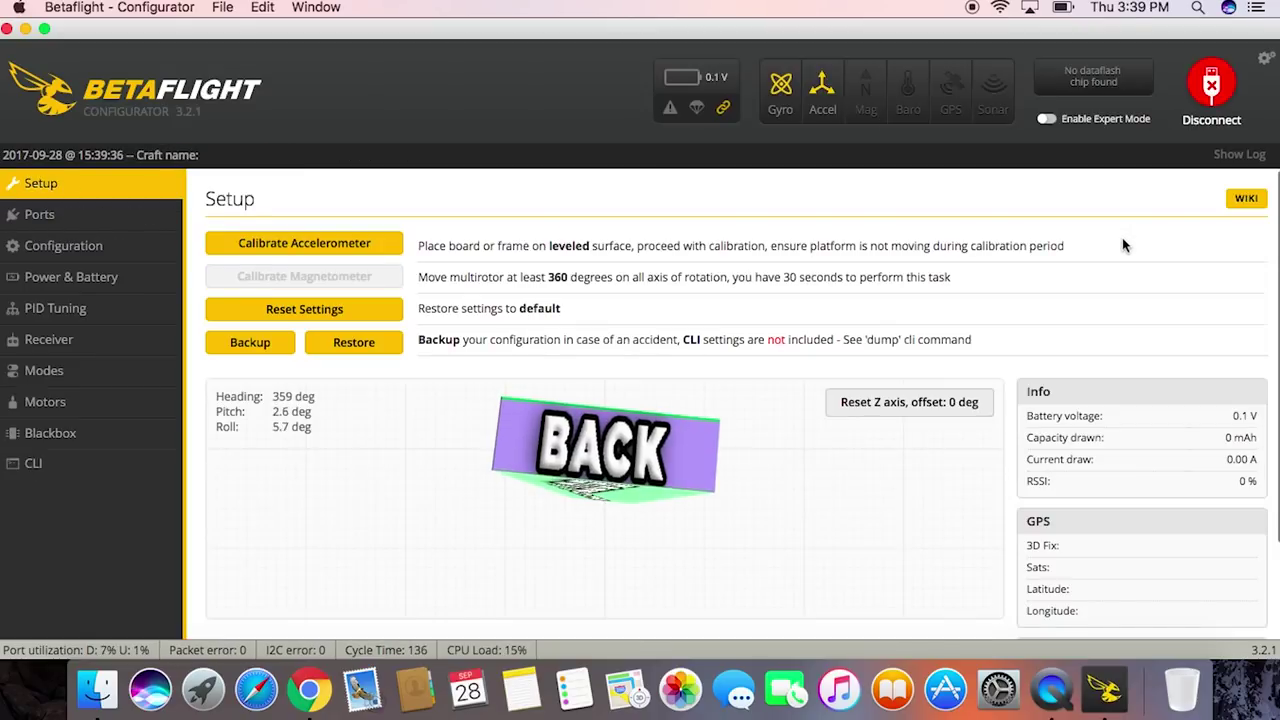
# Set the ESC/Motor protocol to DSHOT600 in the flight controller configuration.
pyautogui.click(111, 258)
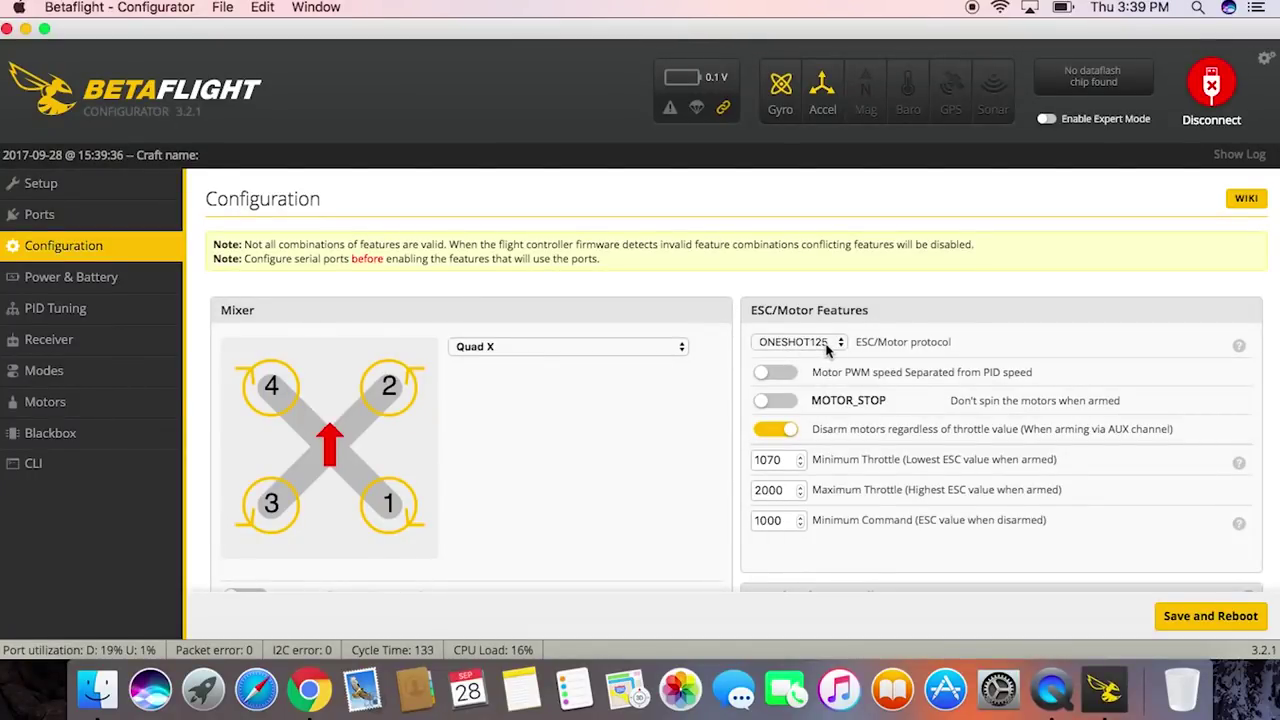
pyautogui.click(826, 345)
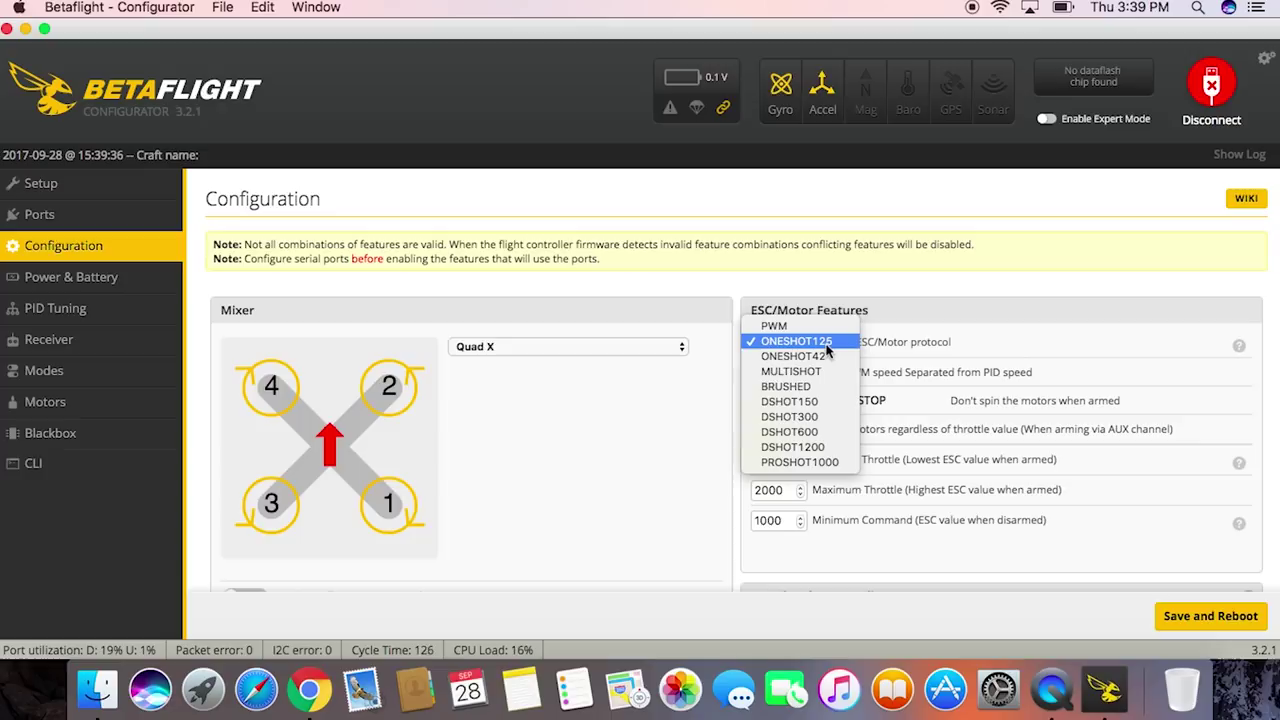
pyautogui.click(839, 438)
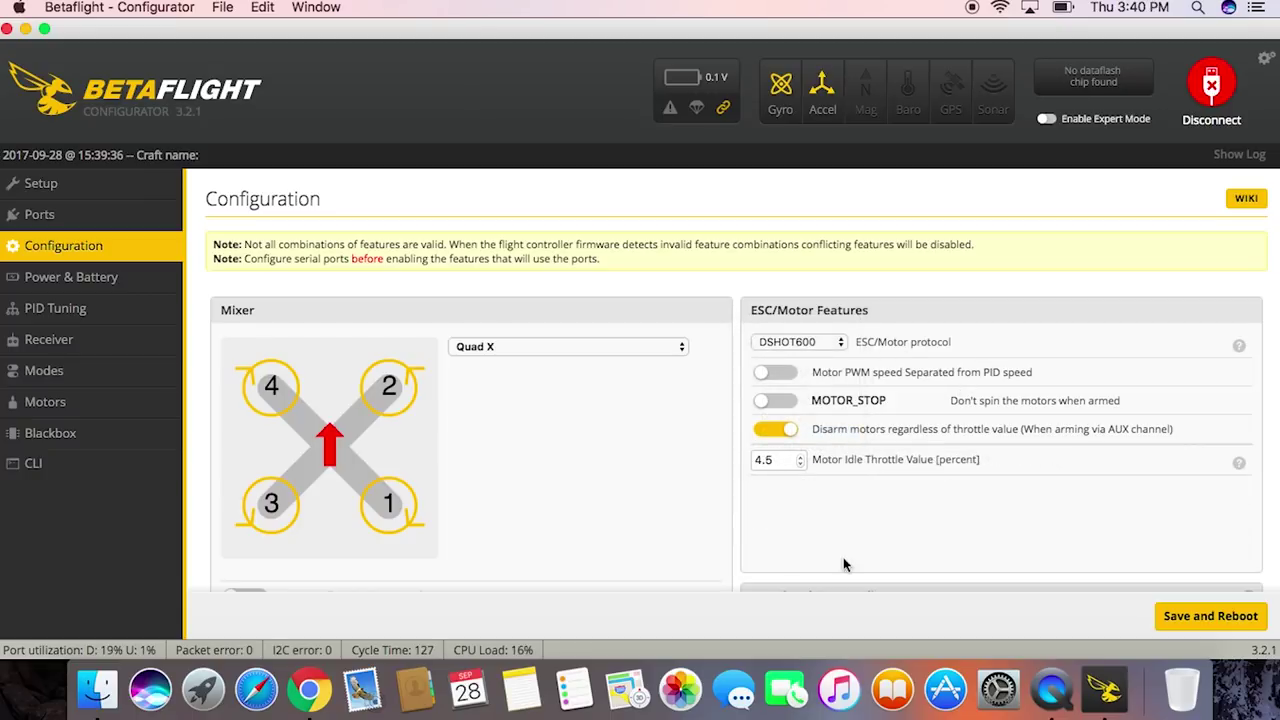
# Set the Serial Receiver Provider to SPEKTRUM2048 in the receiver configuration.
pyautogui.scroll(-5, 686, 508)
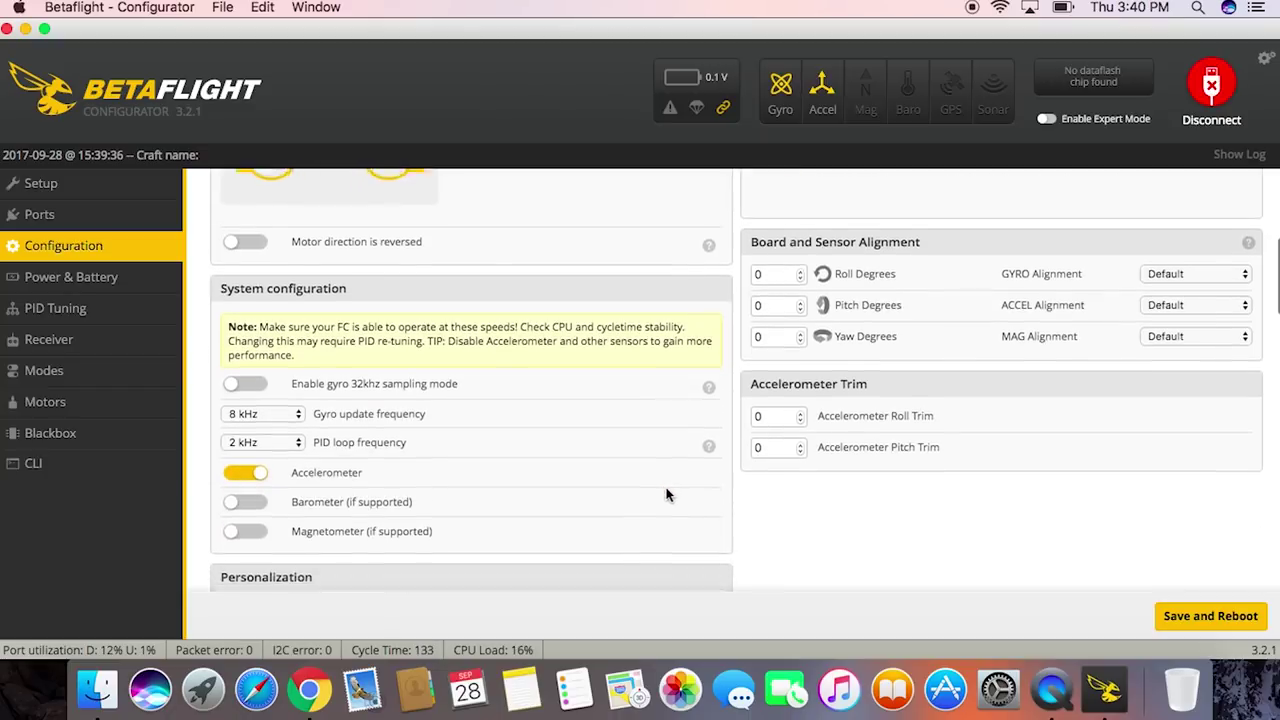
pyautogui.scroll(-8, 668, 494)
pyautogui.scroll(-4, 662, 484)
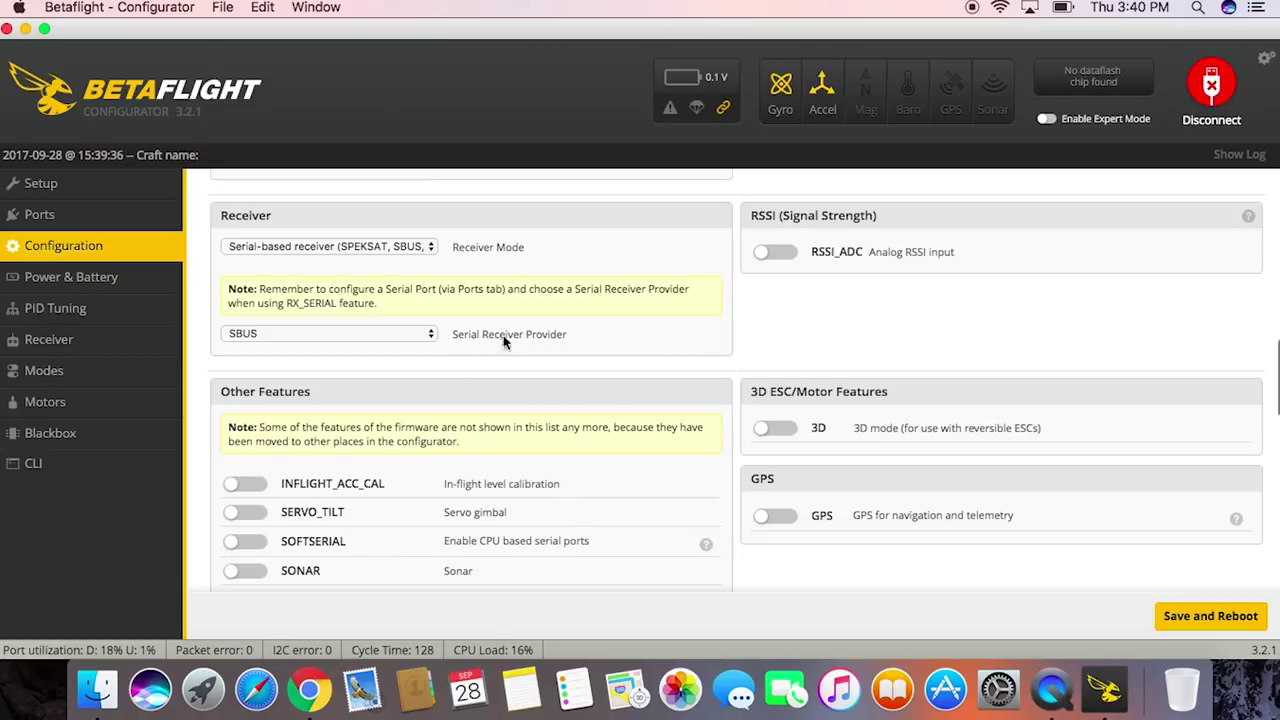
pyautogui.click(424, 333)
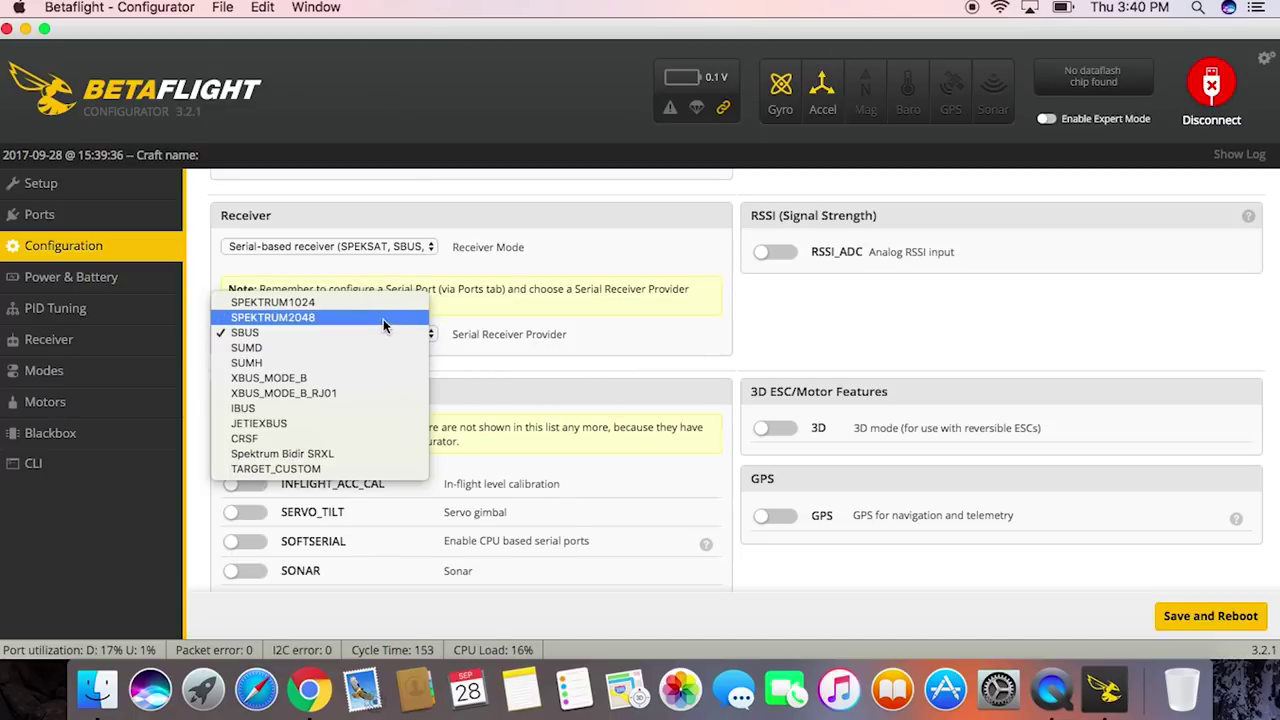
pyautogui.click(383, 317)
# Enable the DYNAMIC_FILTER and AIRMODE features under Other Features, leaving TELEMETRY on.
pyautogui.scroll(-1, 662, 421)
pyautogui.scroll(-5, 662, 421)
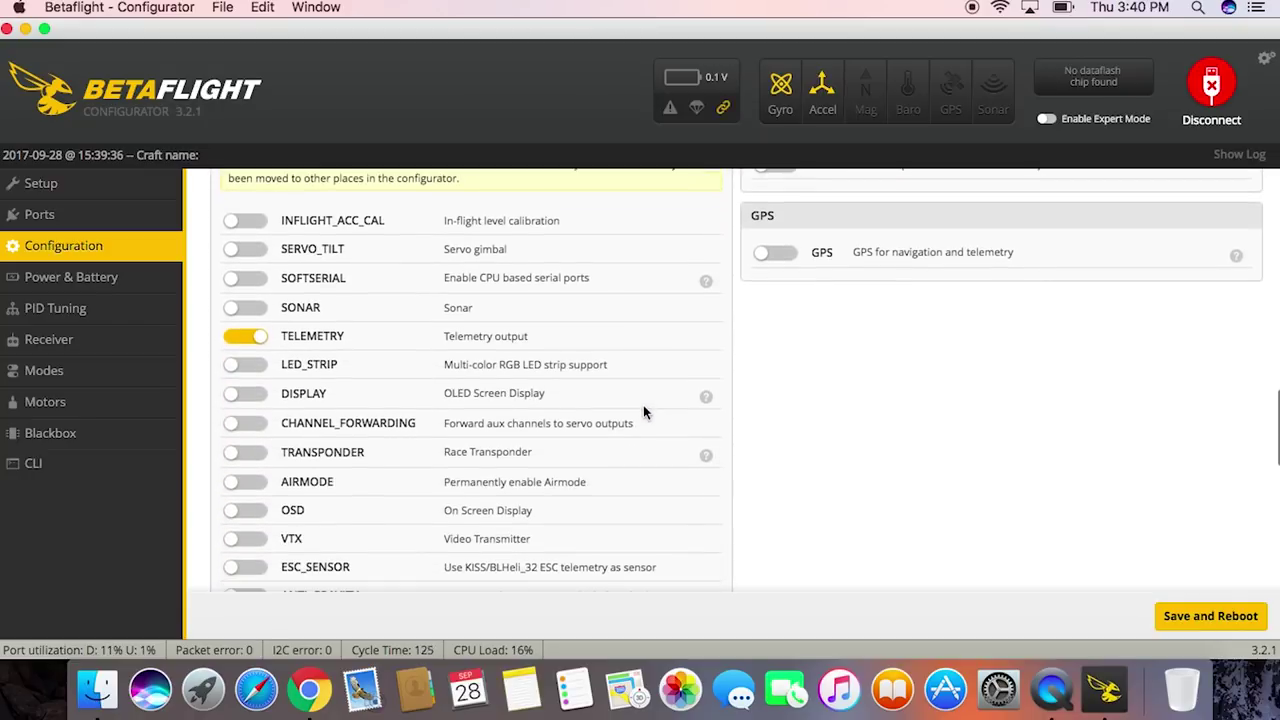
pyautogui.scroll(2, 640, 410)
pyautogui.scroll(-2, 635, 415)
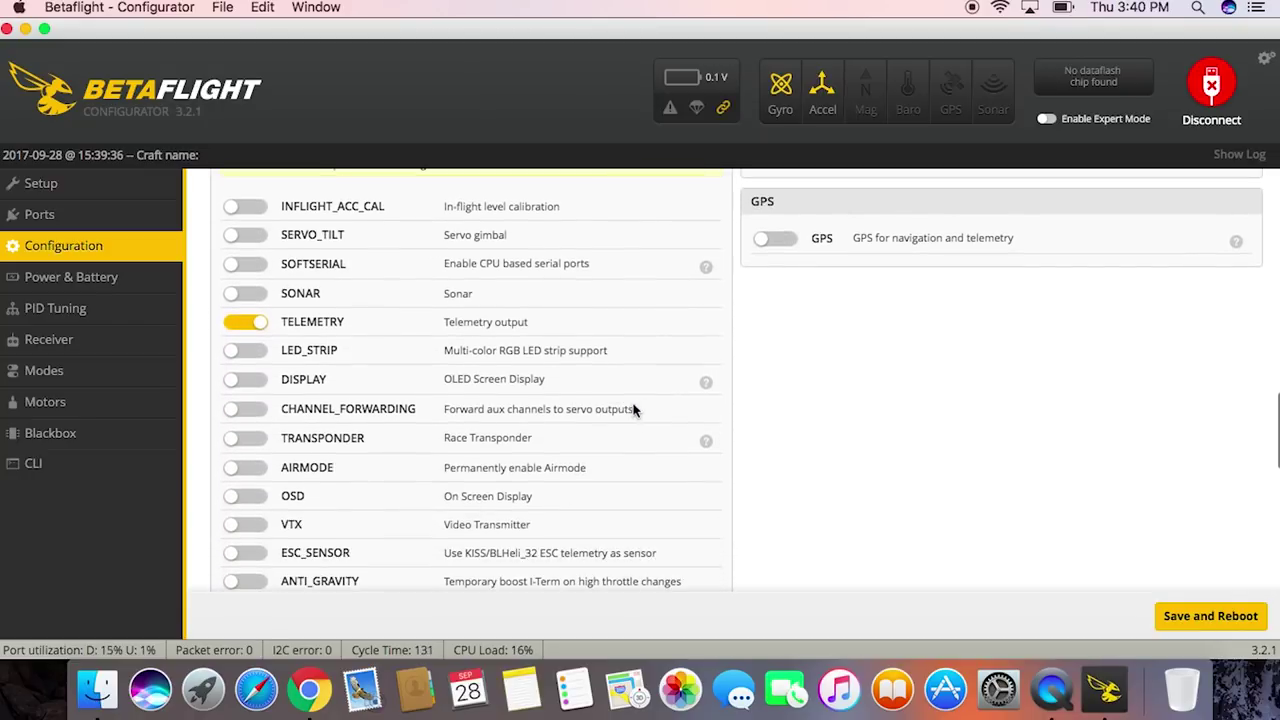
pyautogui.scroll(-2, 474, 340)
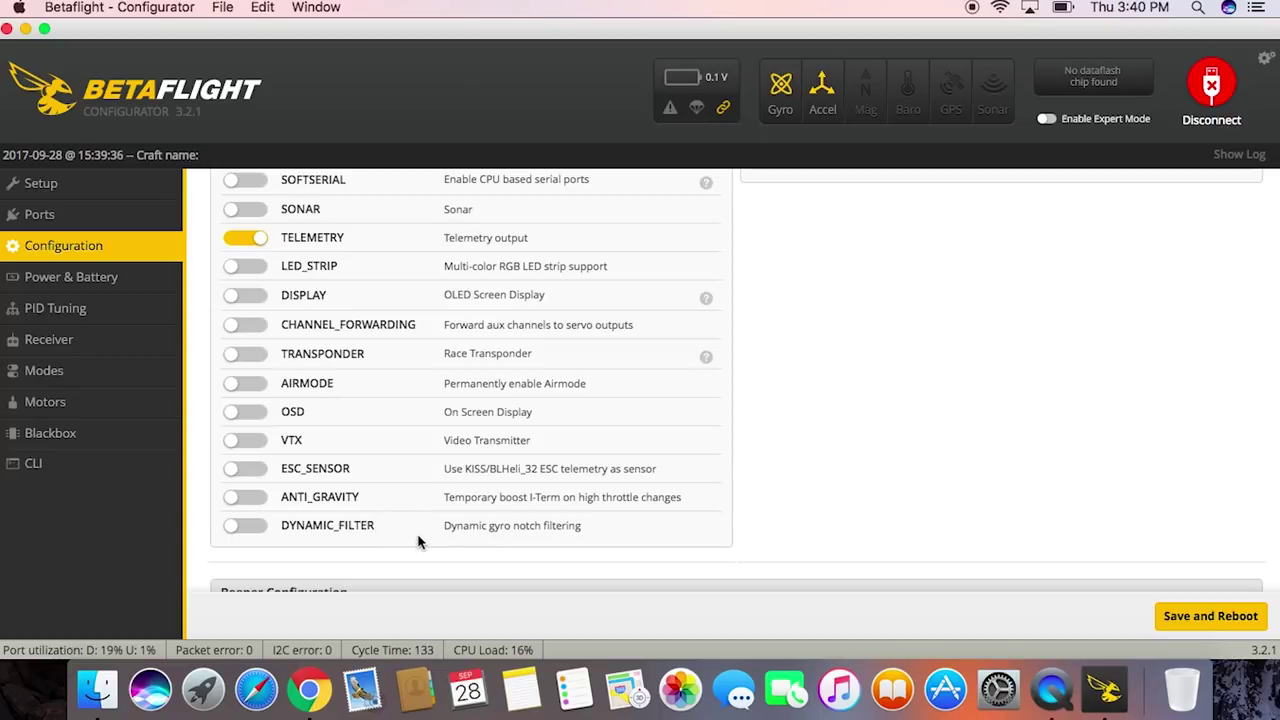
pyautogui.click(251, 533)
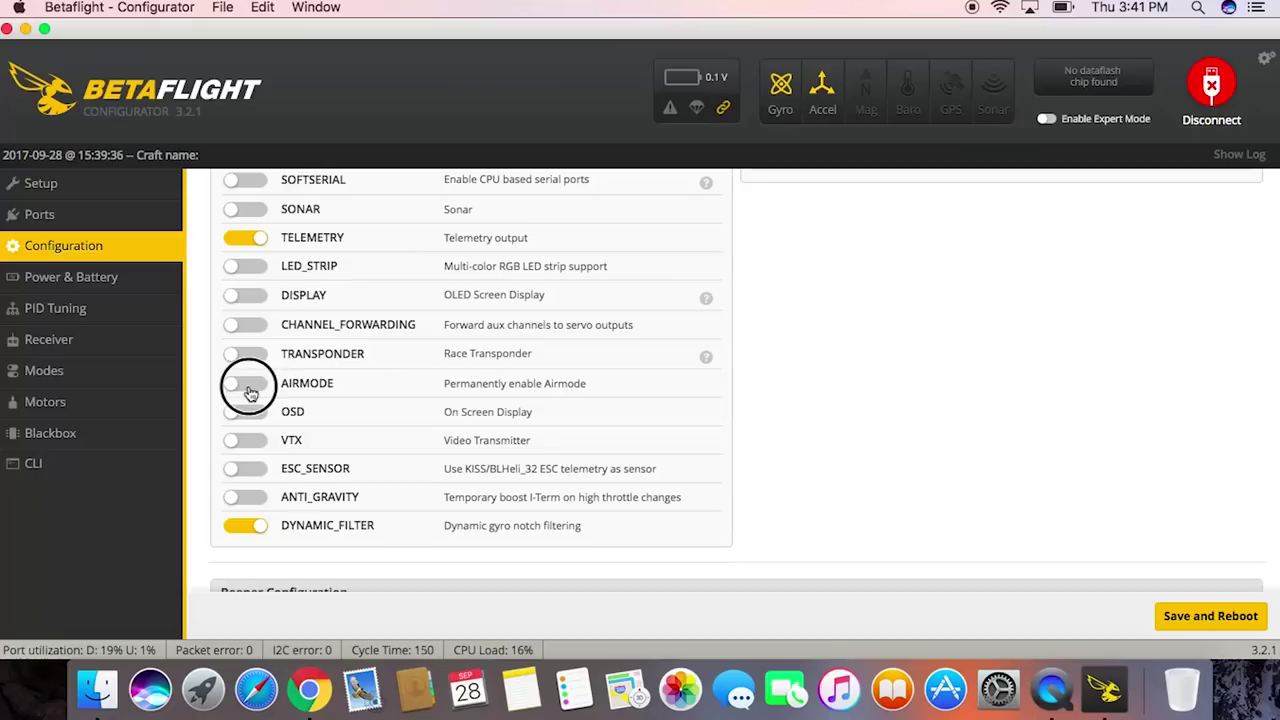
pyautogui.click(246, 377)
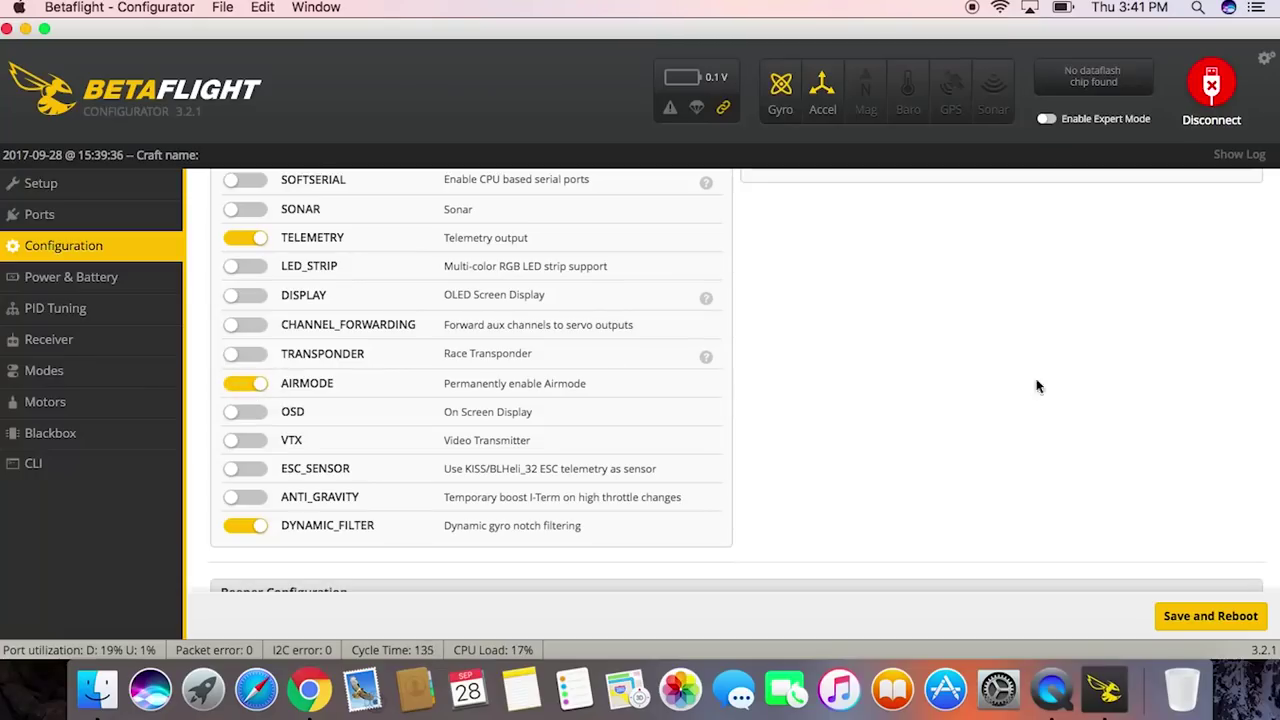
pyautogui.scroll(-2, 980, 420)
pyautogui.scroll(-5, 965, 420)
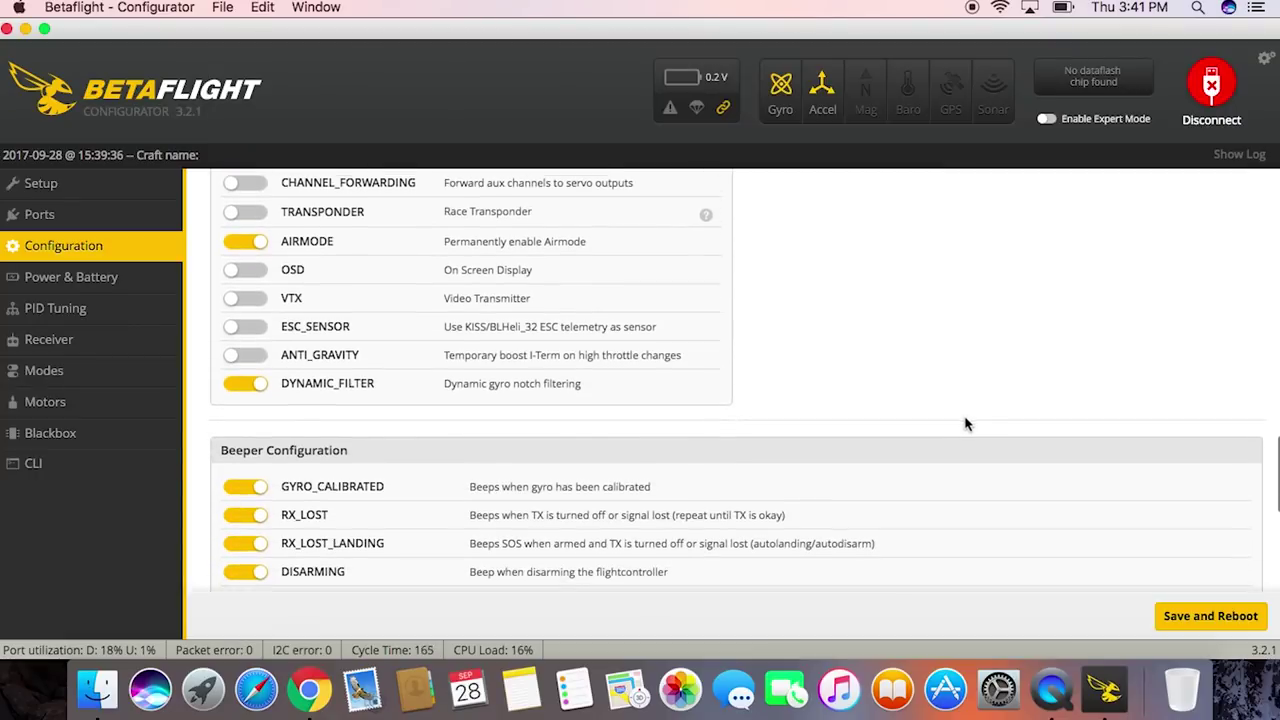
pyautogui.scroll(-6, 972, 416)
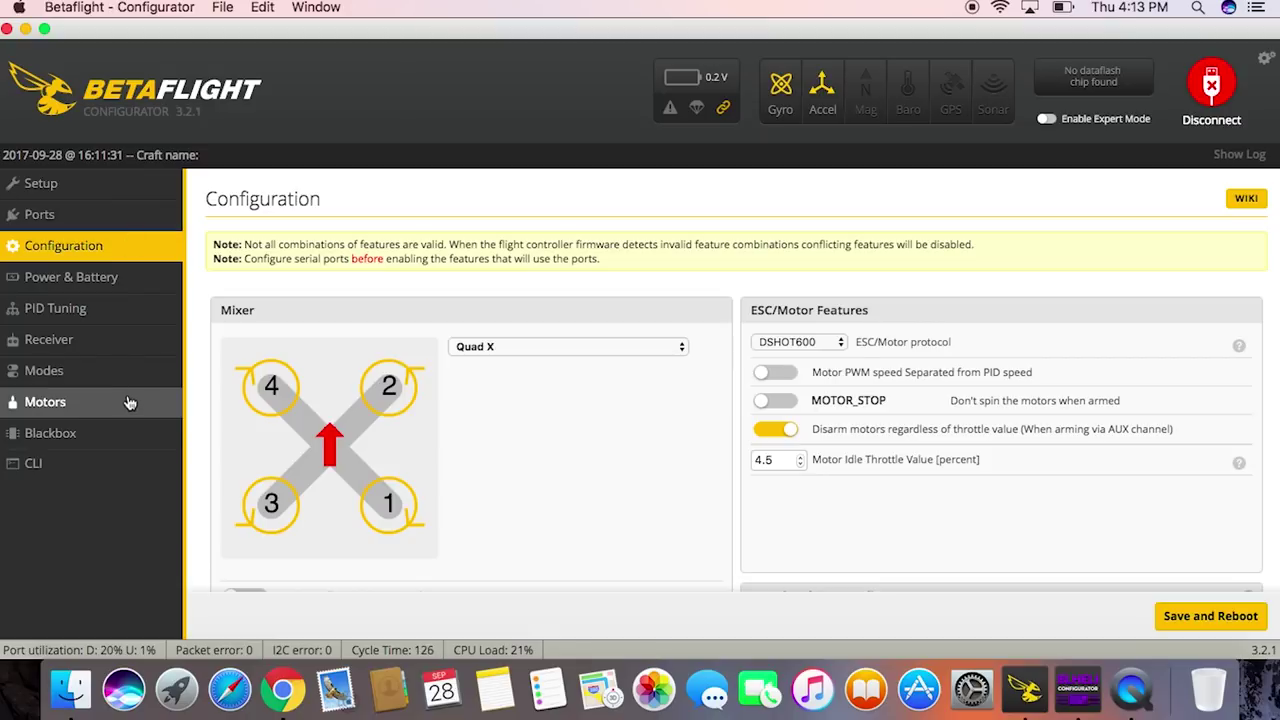
# Run "set small_angle = 180" in the CLI and save the change to the board.
pyautogui.click(30, 470)
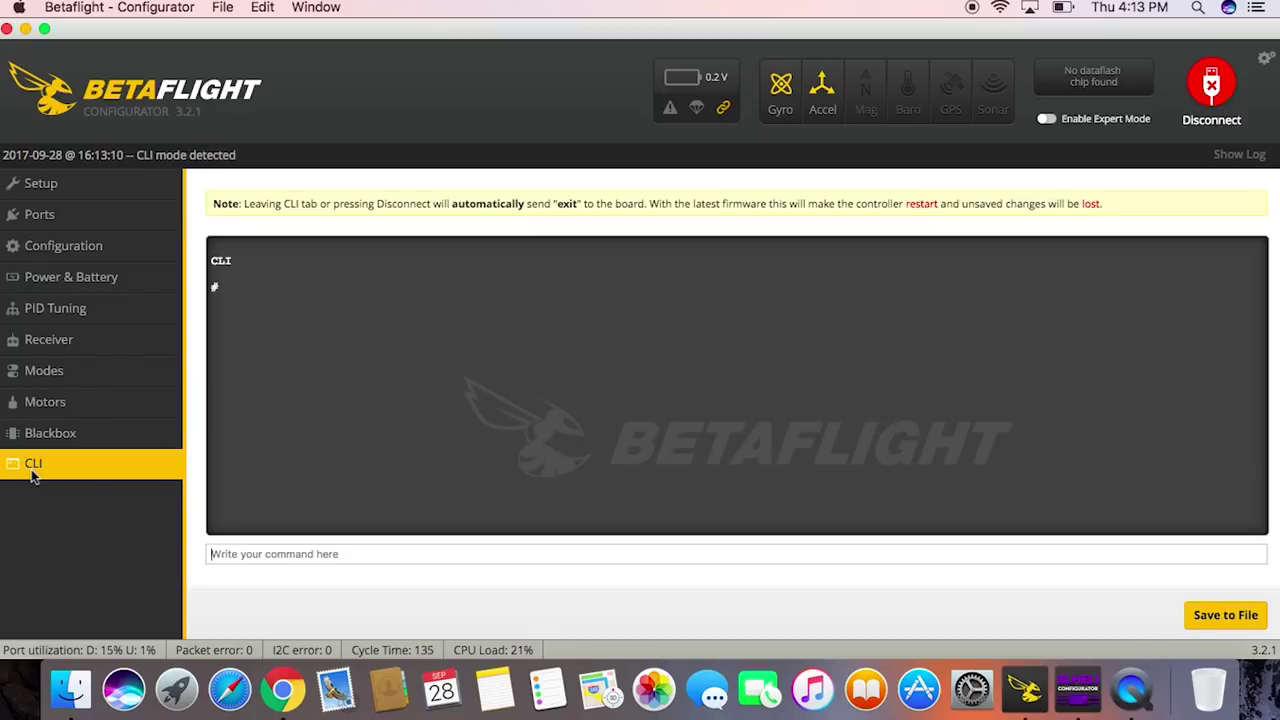
pyautogui.click(336, 560)
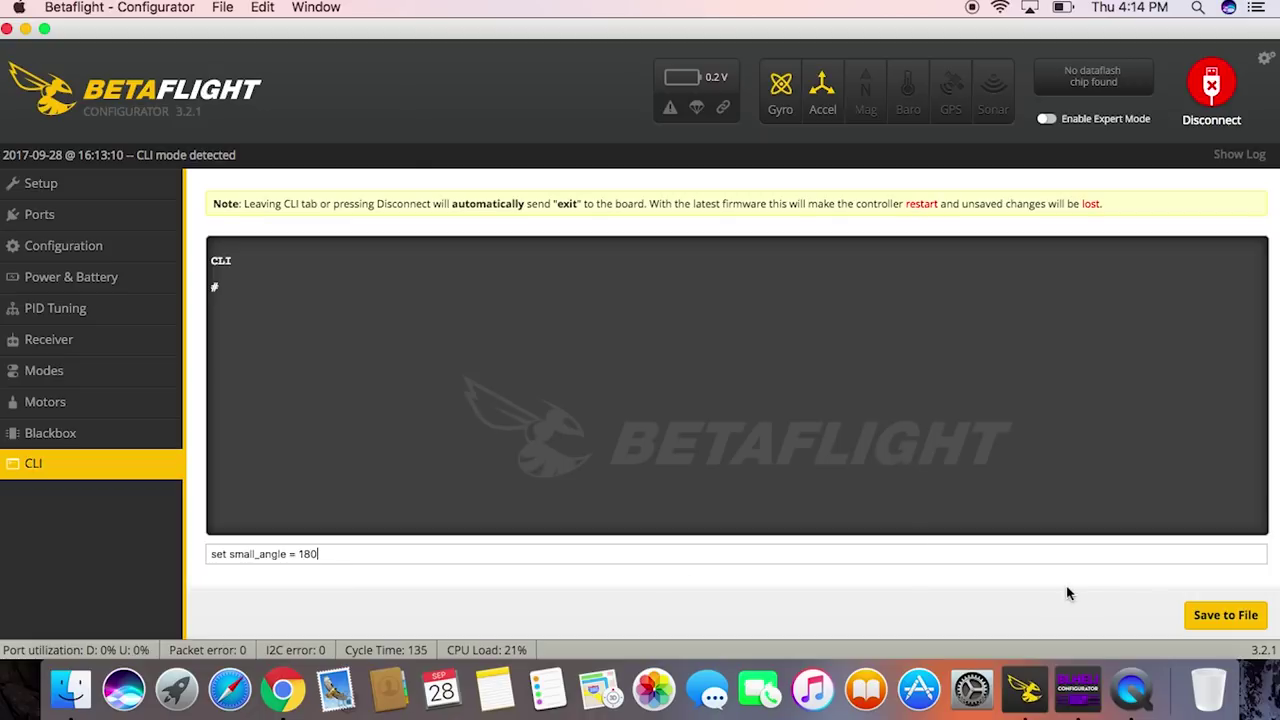
pyautogui.press('Return')
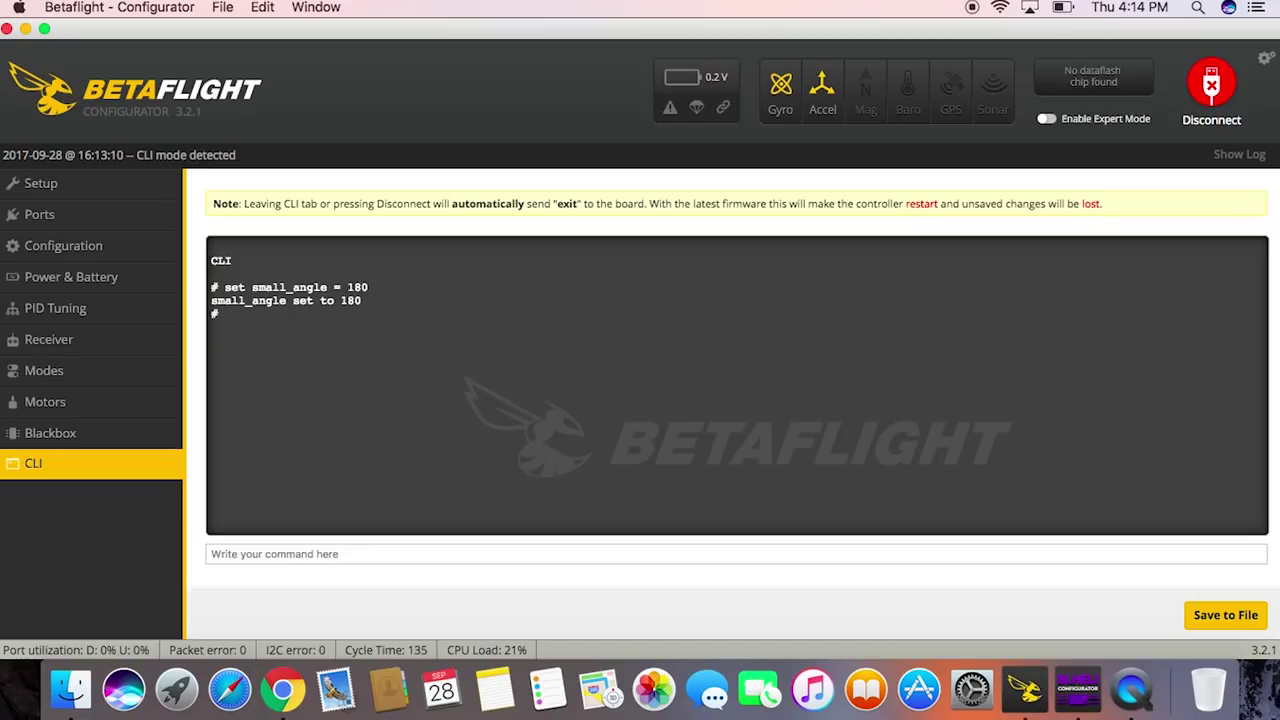
pyautogui.write('save')
pyautogui.press('Return')
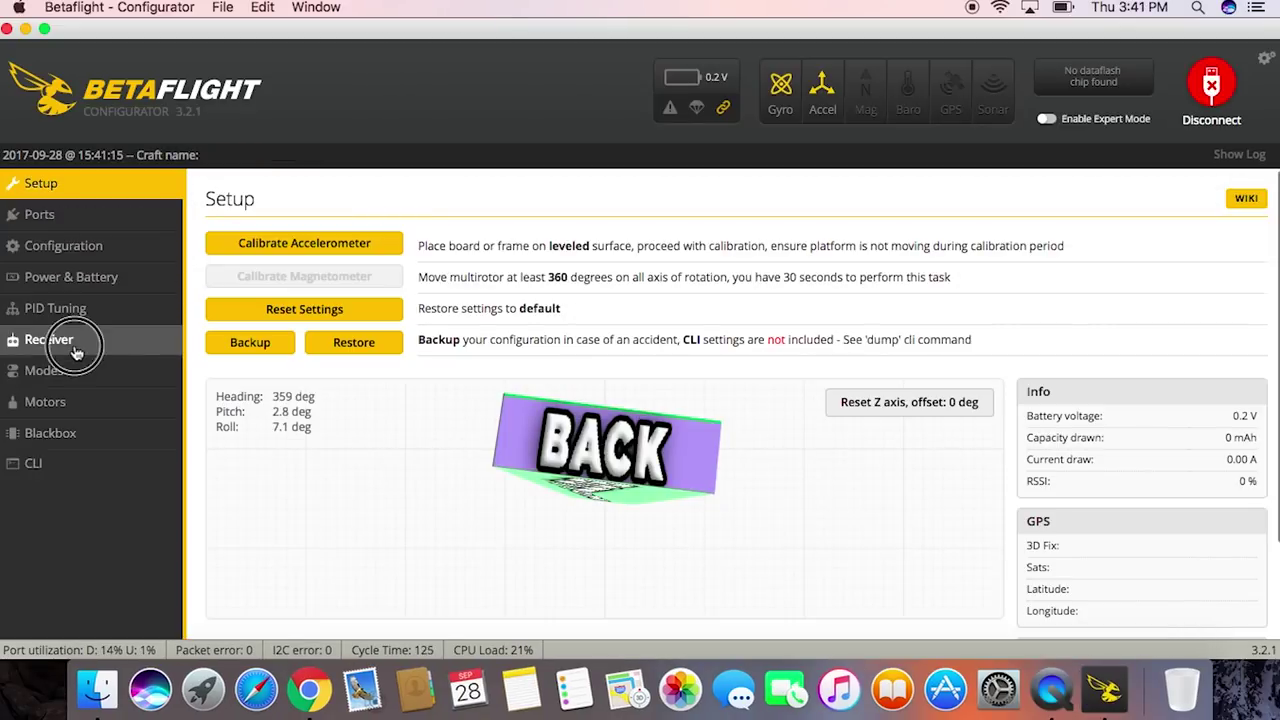
# Set the receiver channel map to Spektrum / Graupner / JR and save it.
pyautogui.click(79, 346)
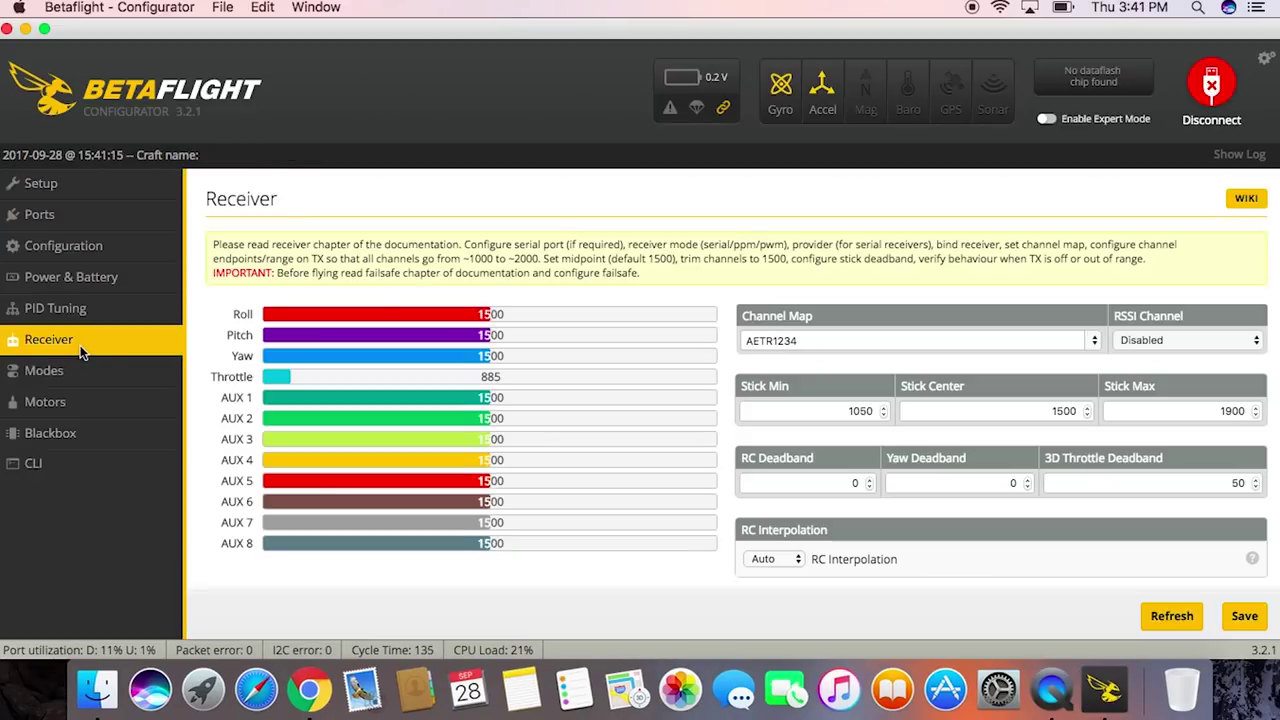
pyautogui.click(1087, 341)
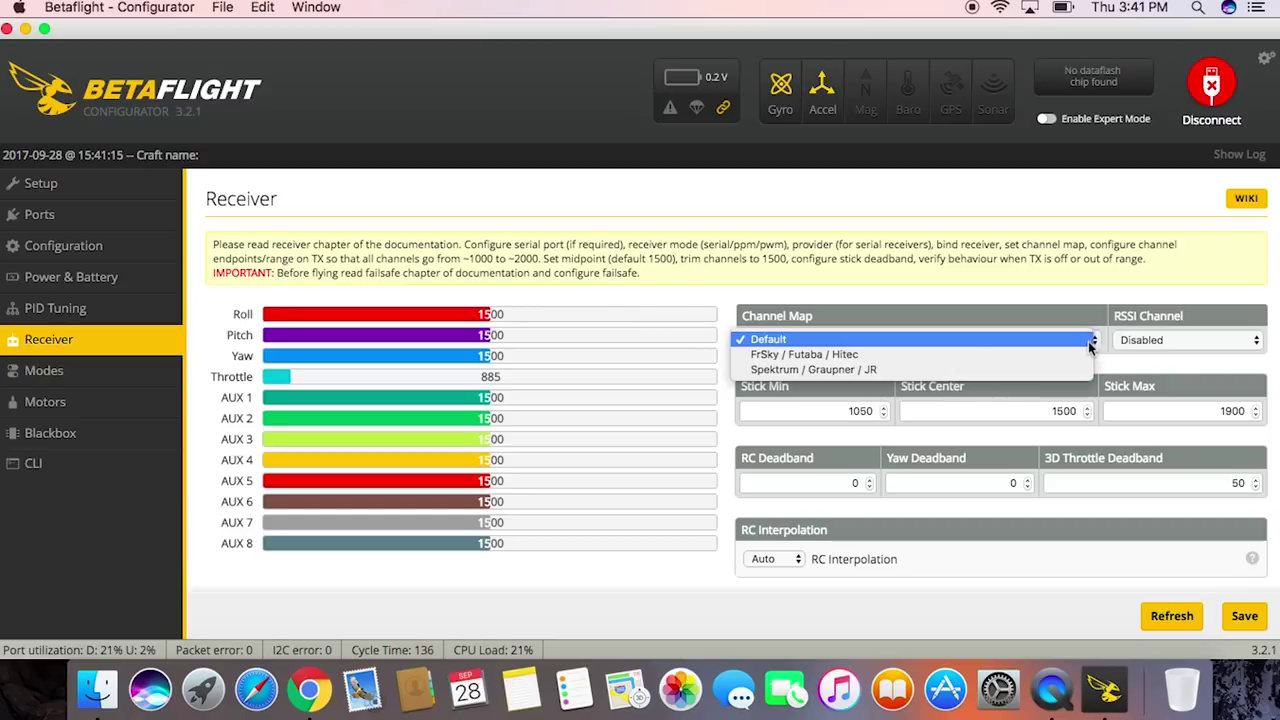
pyautogui.click(828, 370)
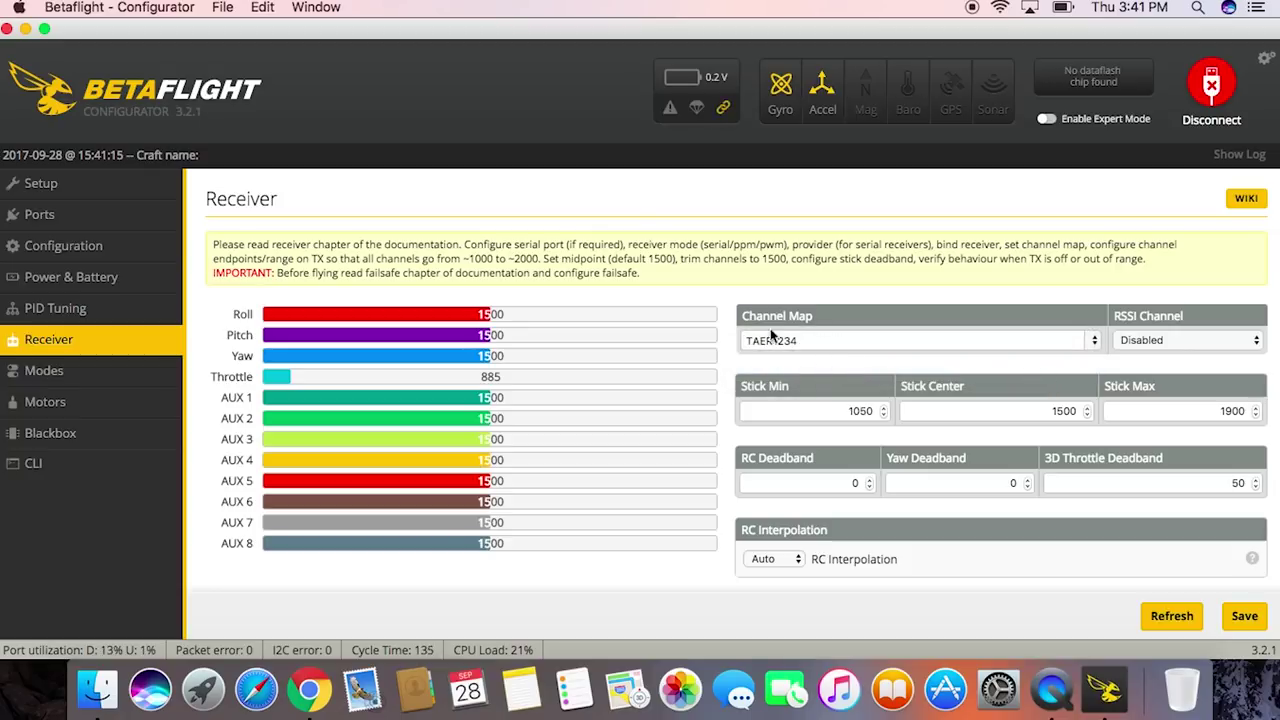
pyautogui.click(1246, 619)
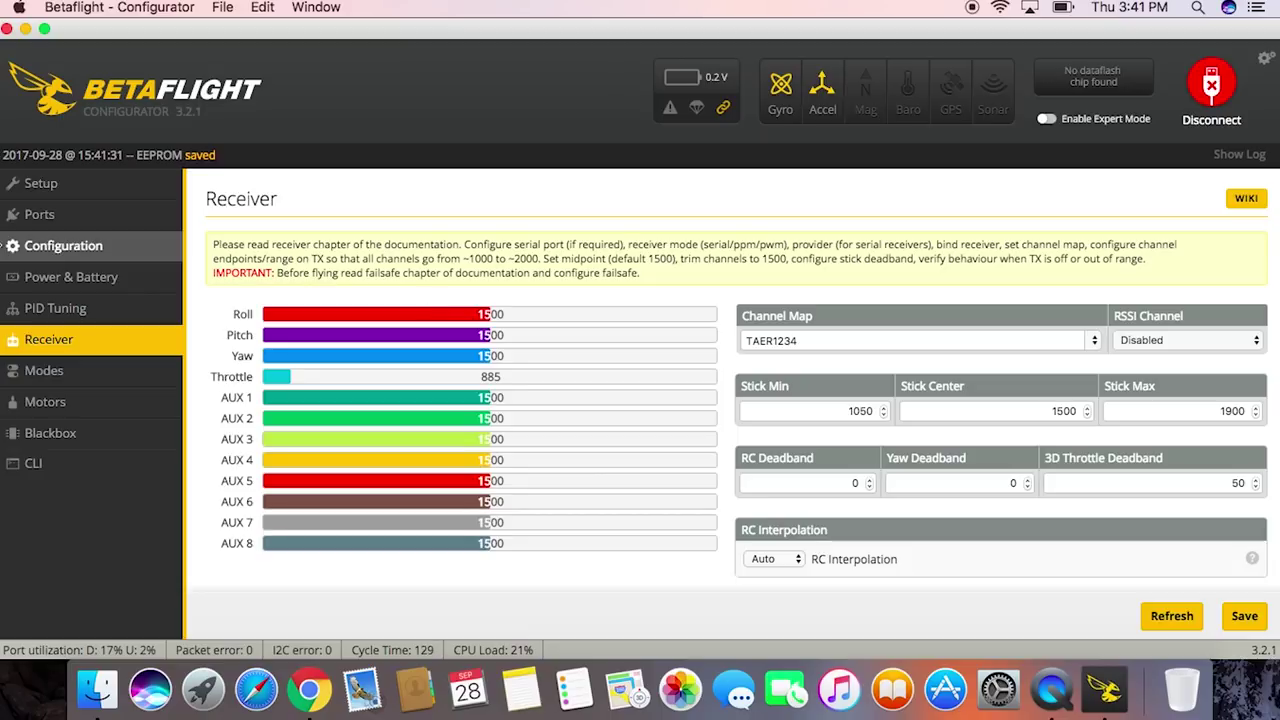
# Reconnect to the flight controller and examine the live receiver channel values.
pyautogui.click(63, 372)
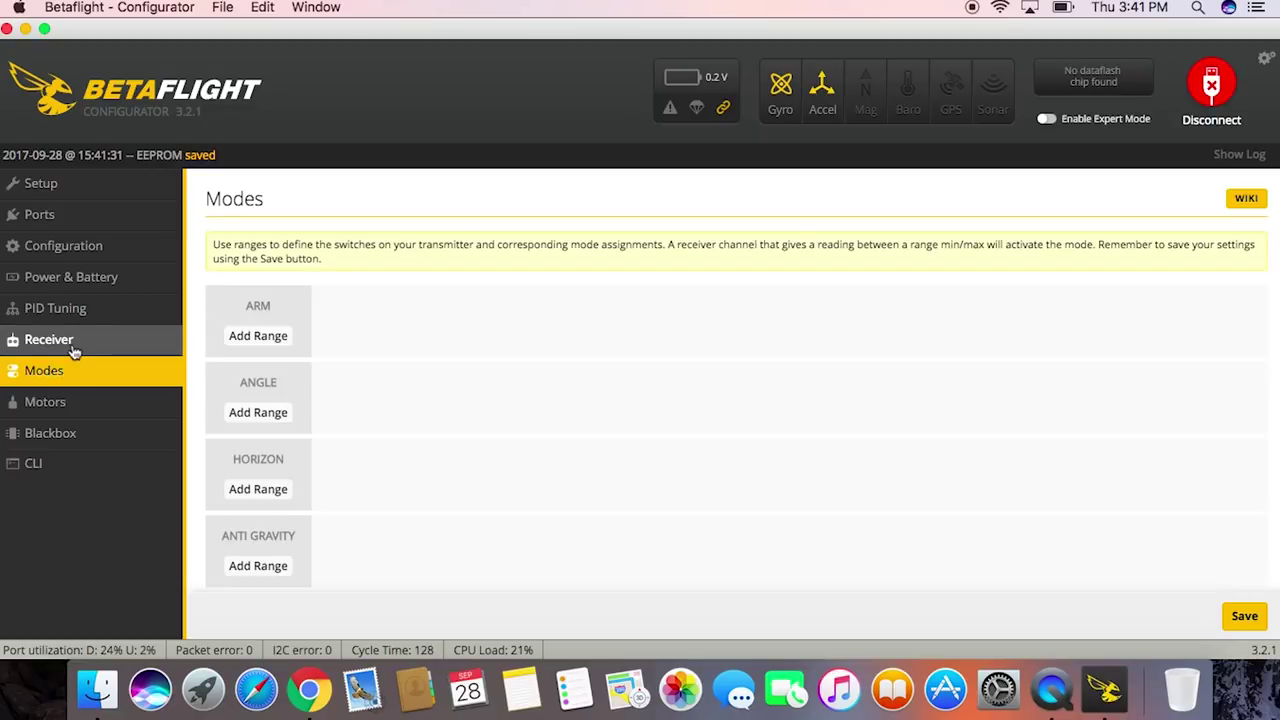
pyautogui.click(73, 345)
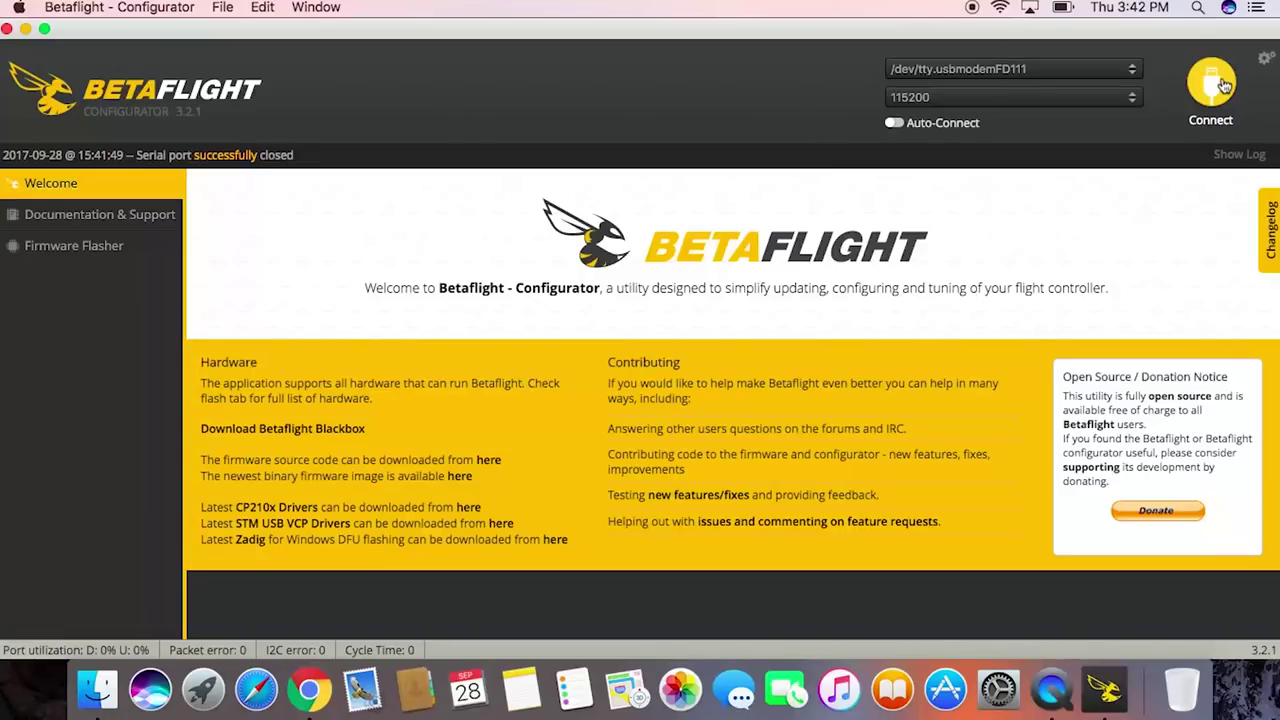
pyautogui.click(1222, 86)
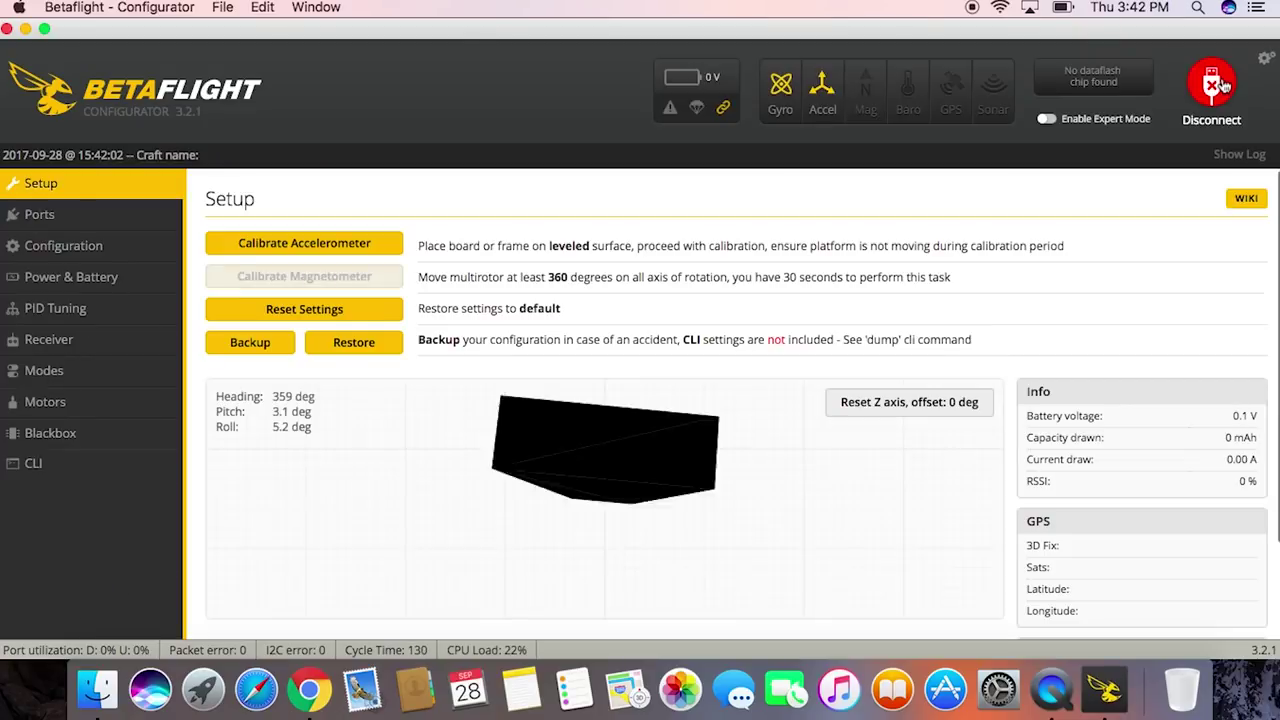
pyautogui.click(86, 347)
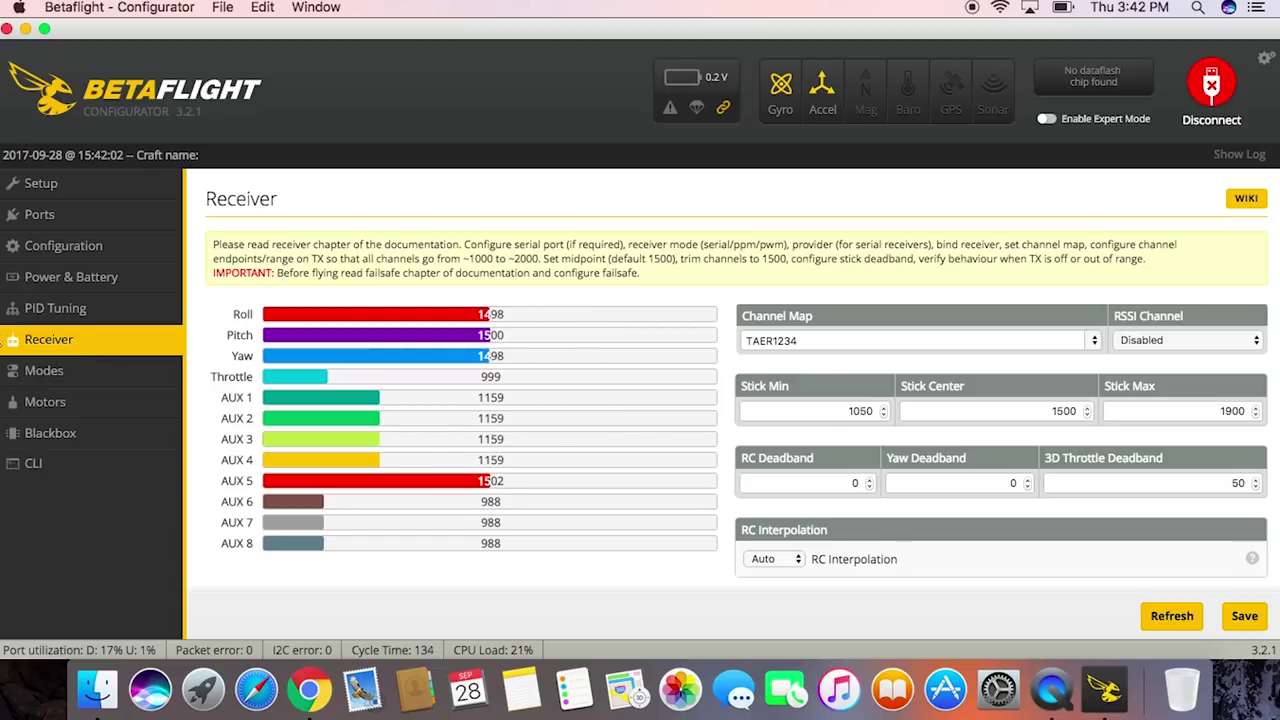
# Add an ARM mode range on AUX 1 spanning 1700 to 2100.
pyautogui.click(107, 377)
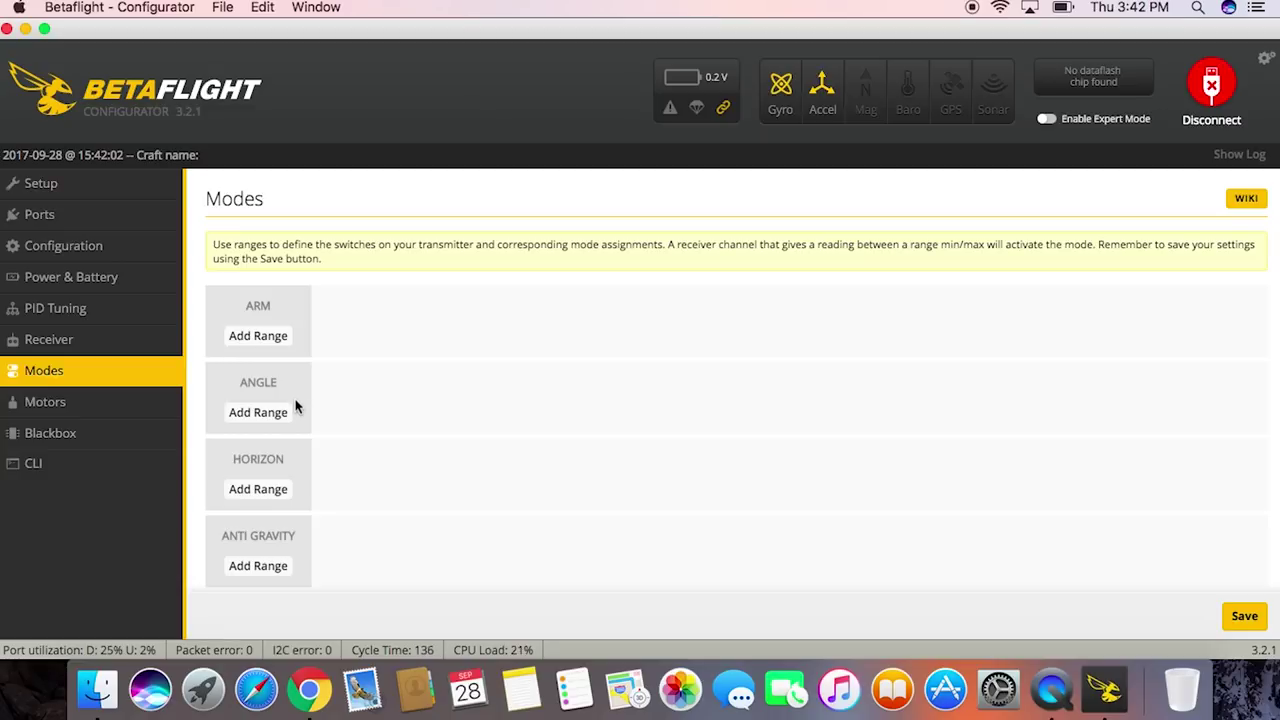
pyautogui.click(266, 338)
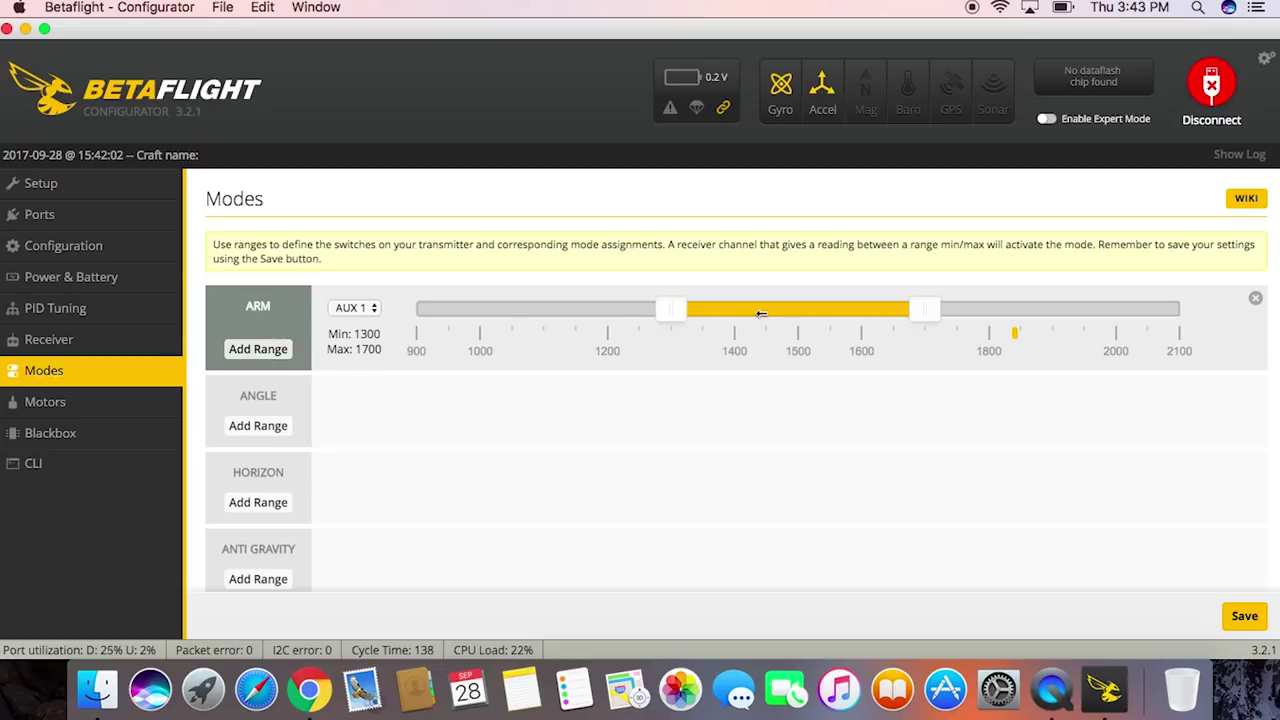
pyautogui.moveTo(752, 309); pyautogui.dragTo(998, 318)
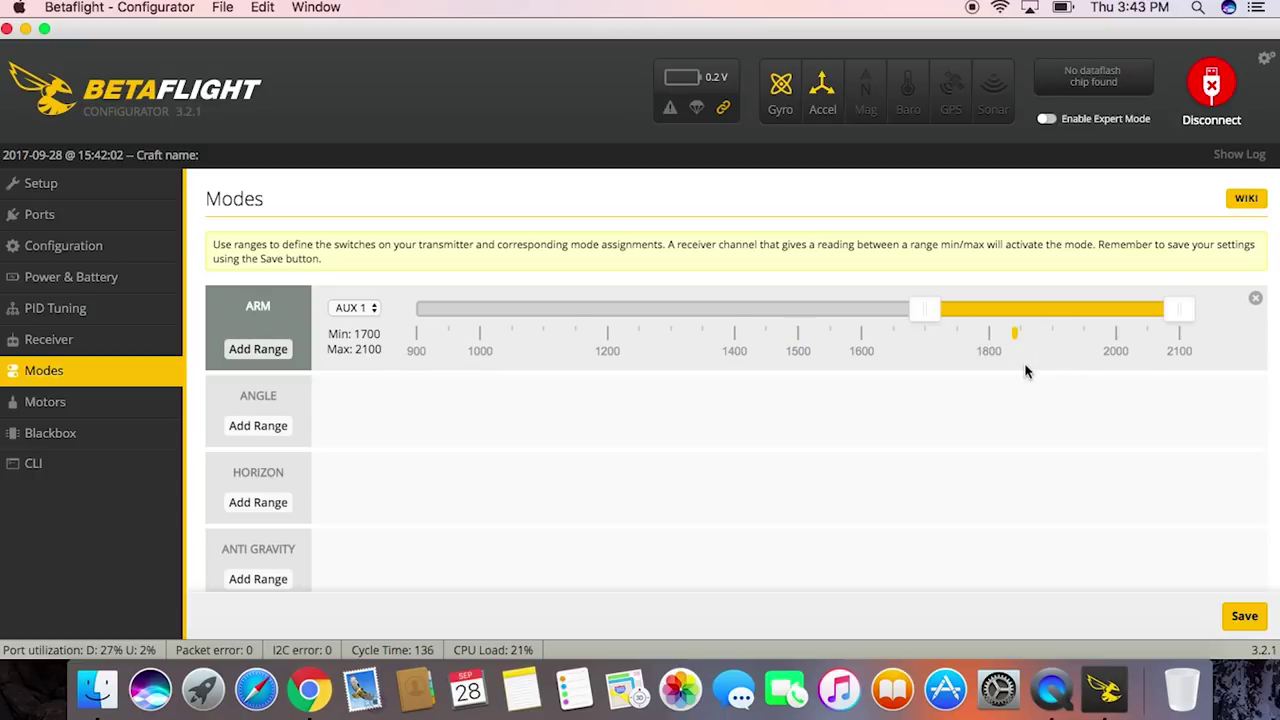
# Add a BEEPER mode range on AUX 3 spanning 925 to 1325.
pyautogui.scroll(-3, 752, 484)
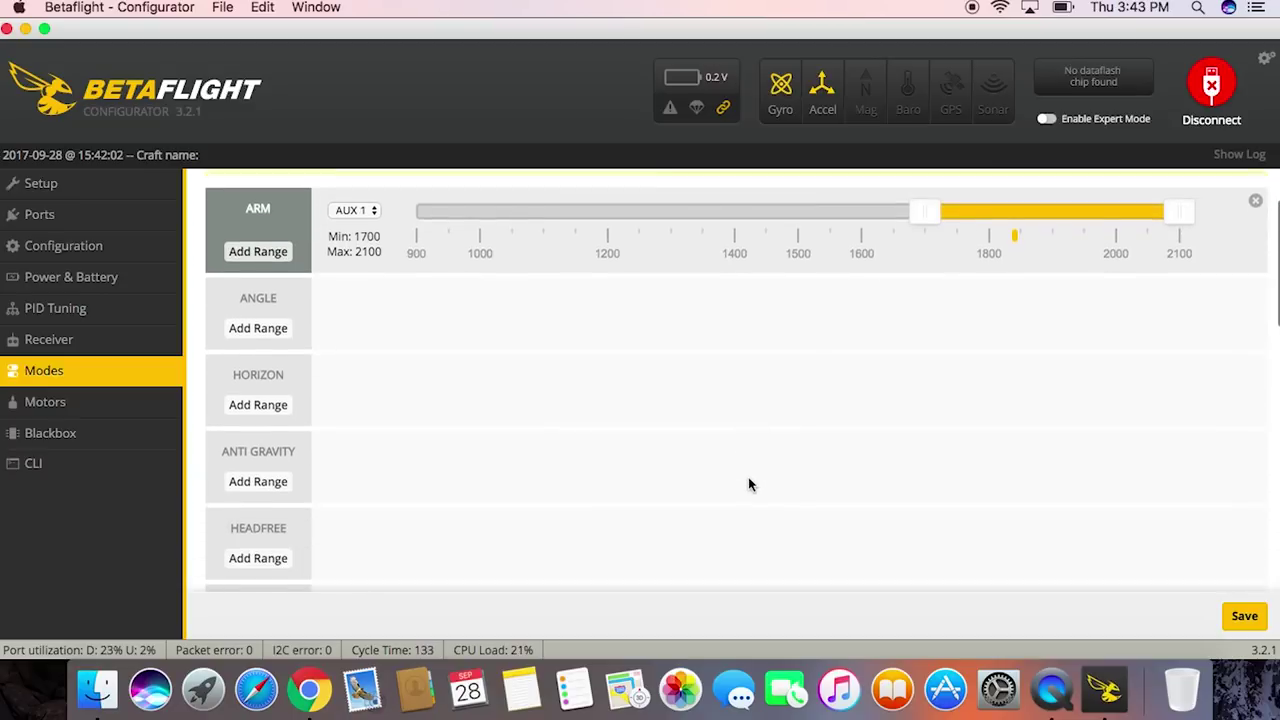
pyautogui.scroll(-10, 748, 485)
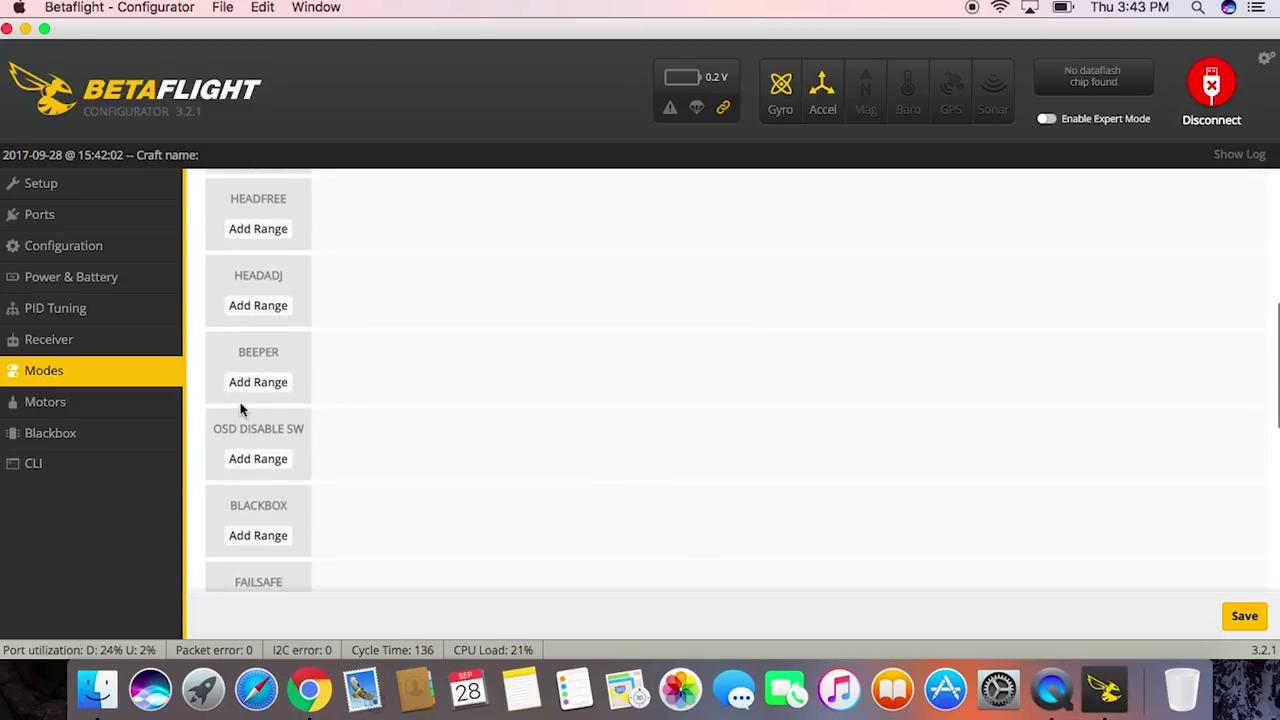
pyautogui.click(270, 384)
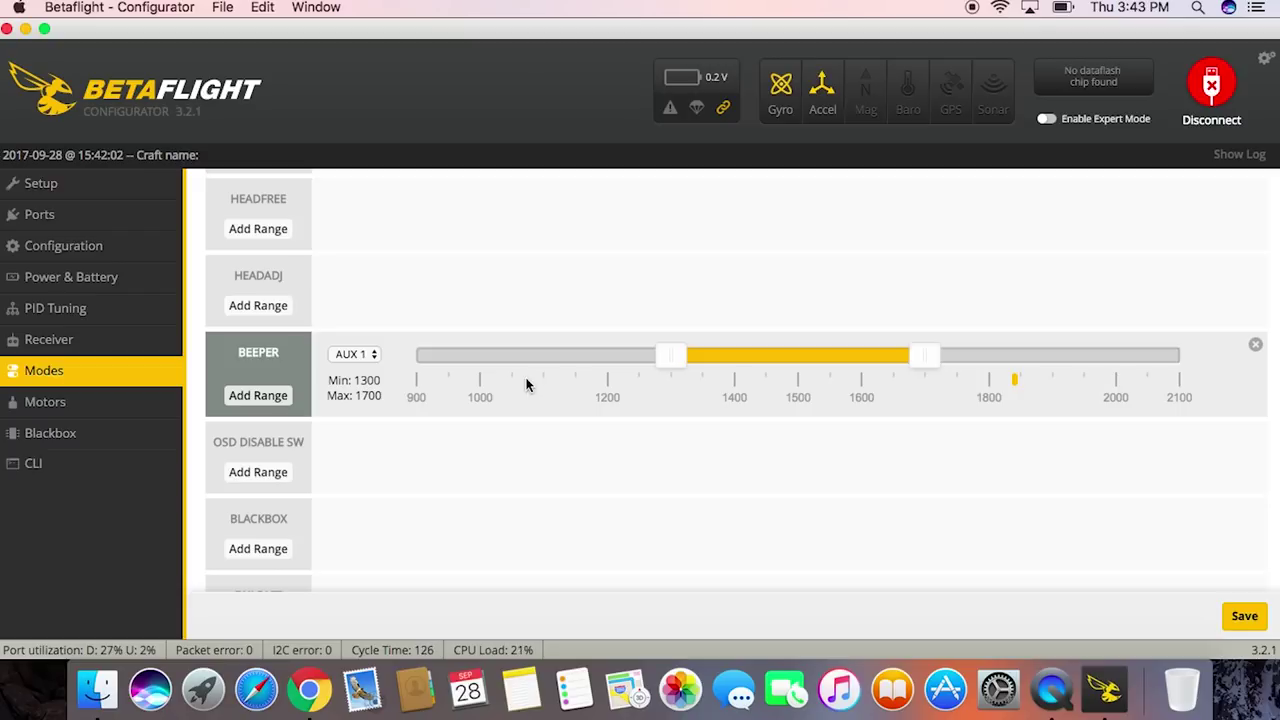
pyautogui.click(368, 355)
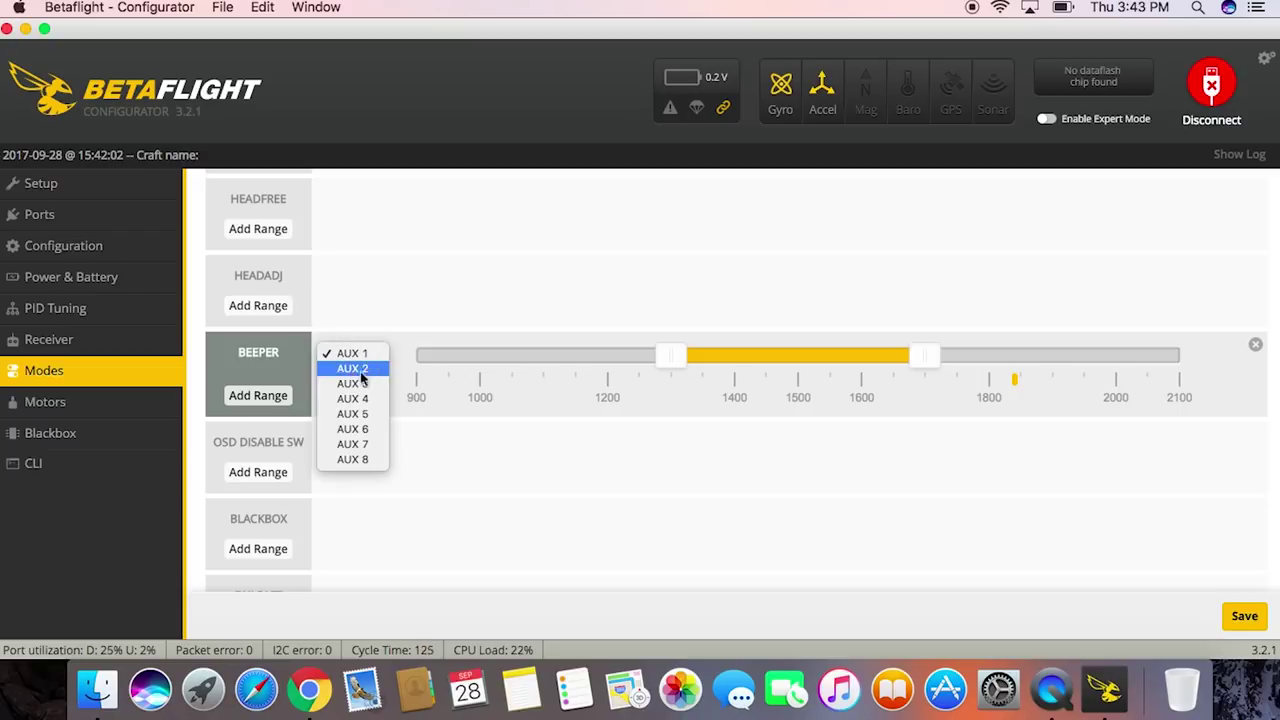
pyautogui.click(361, 385)
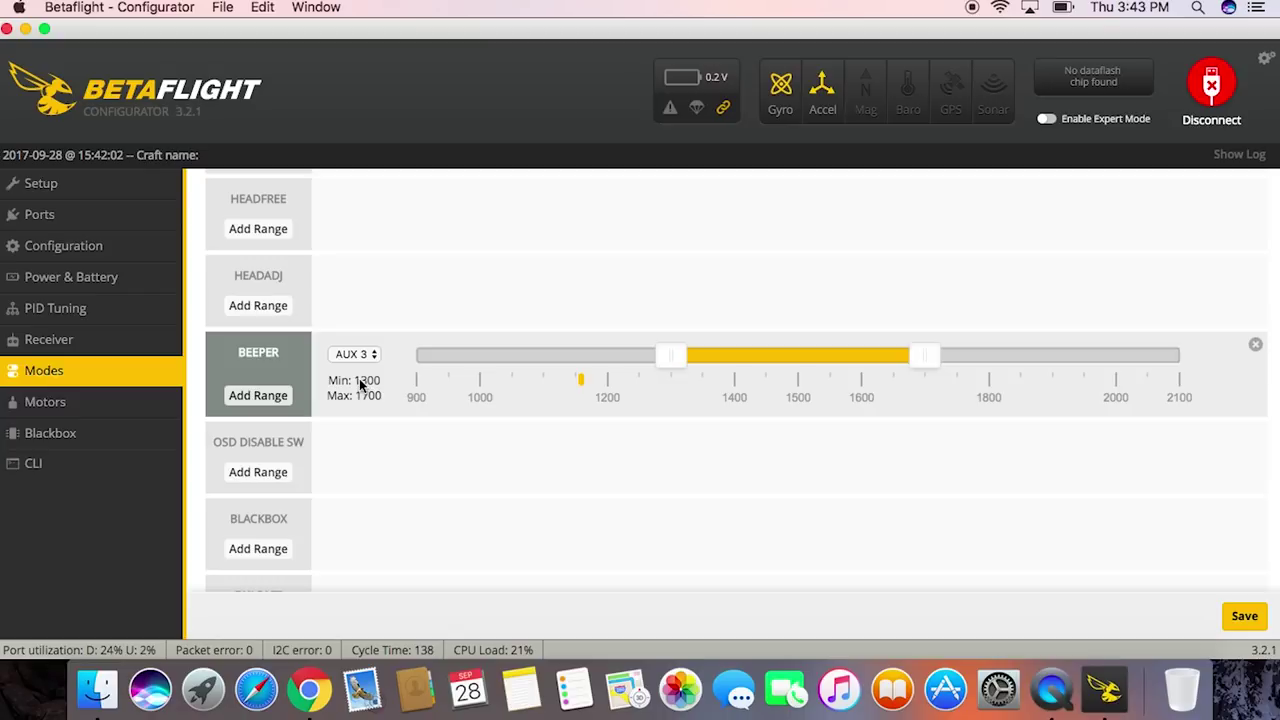
pyautogui.moveTo(780, 354); pyautogui.dragTo(543, 390)
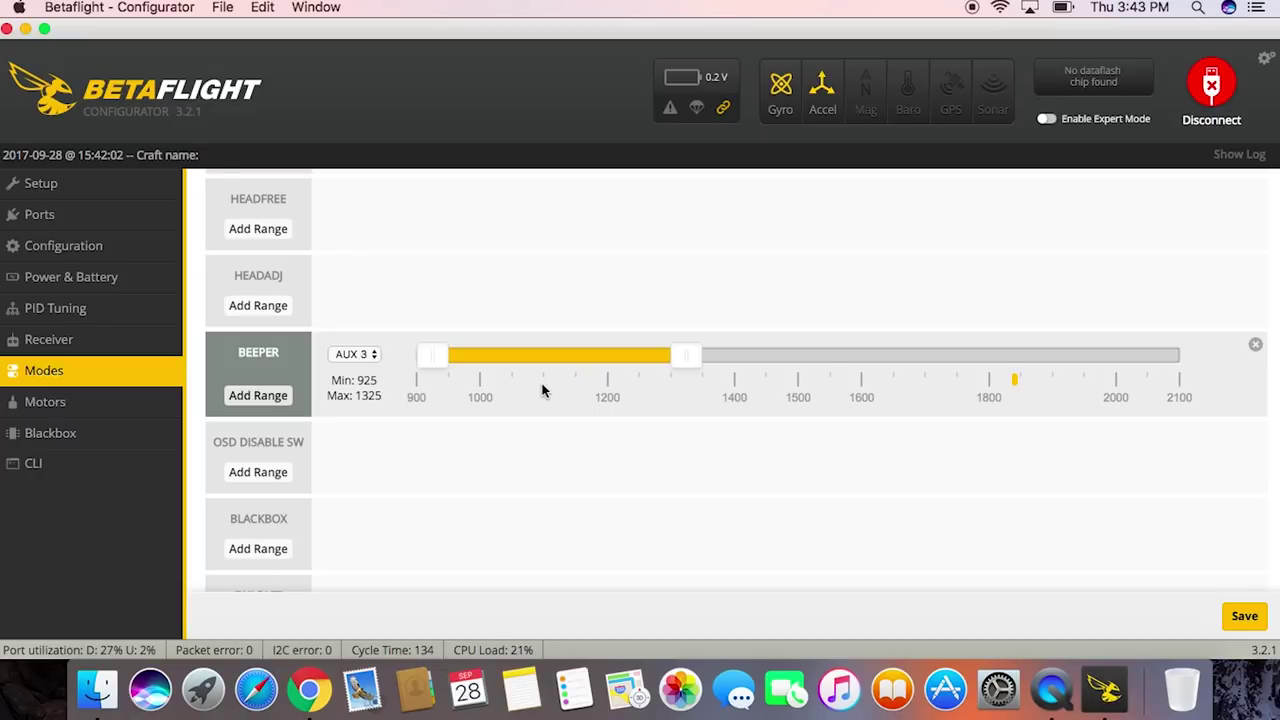
# Add a FLIP OVER AFTER CRASH mode range on AUX 2 spanning 1675 to 2075 and save the mode settings.
pyautogui.scroll(-5, 510, 460)
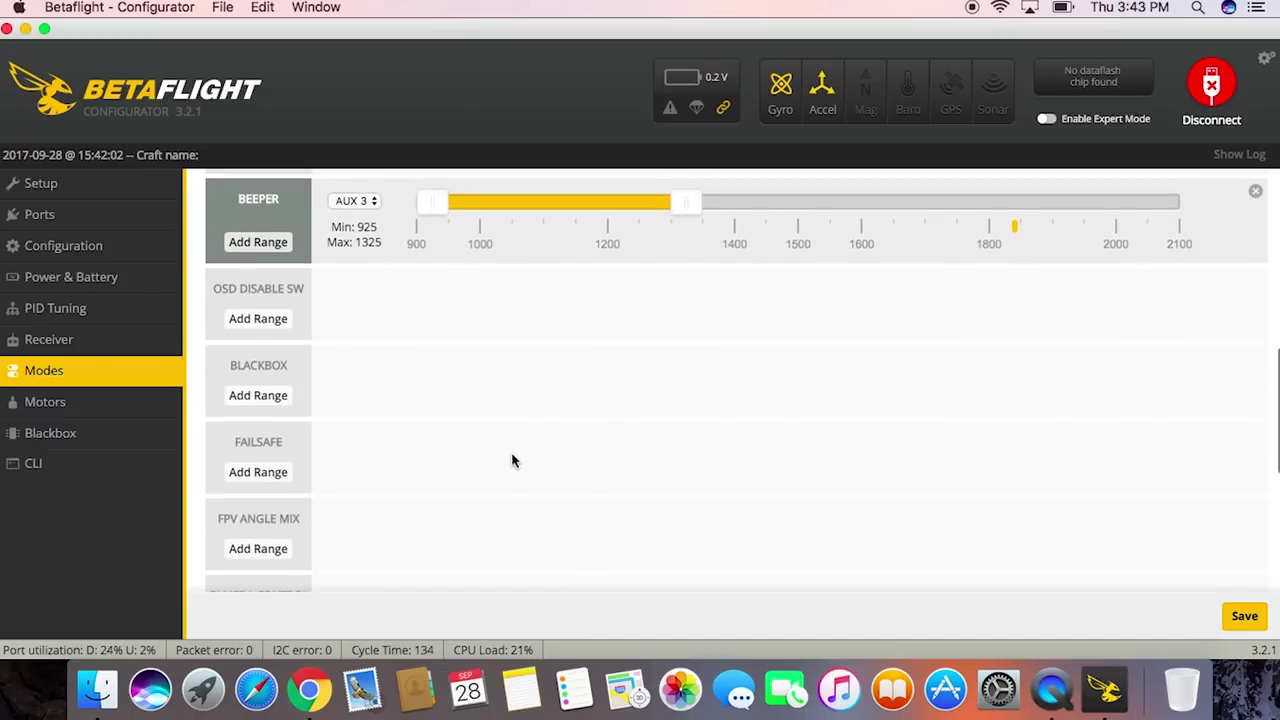
pyautogui.scroll(-6, 511, 459)
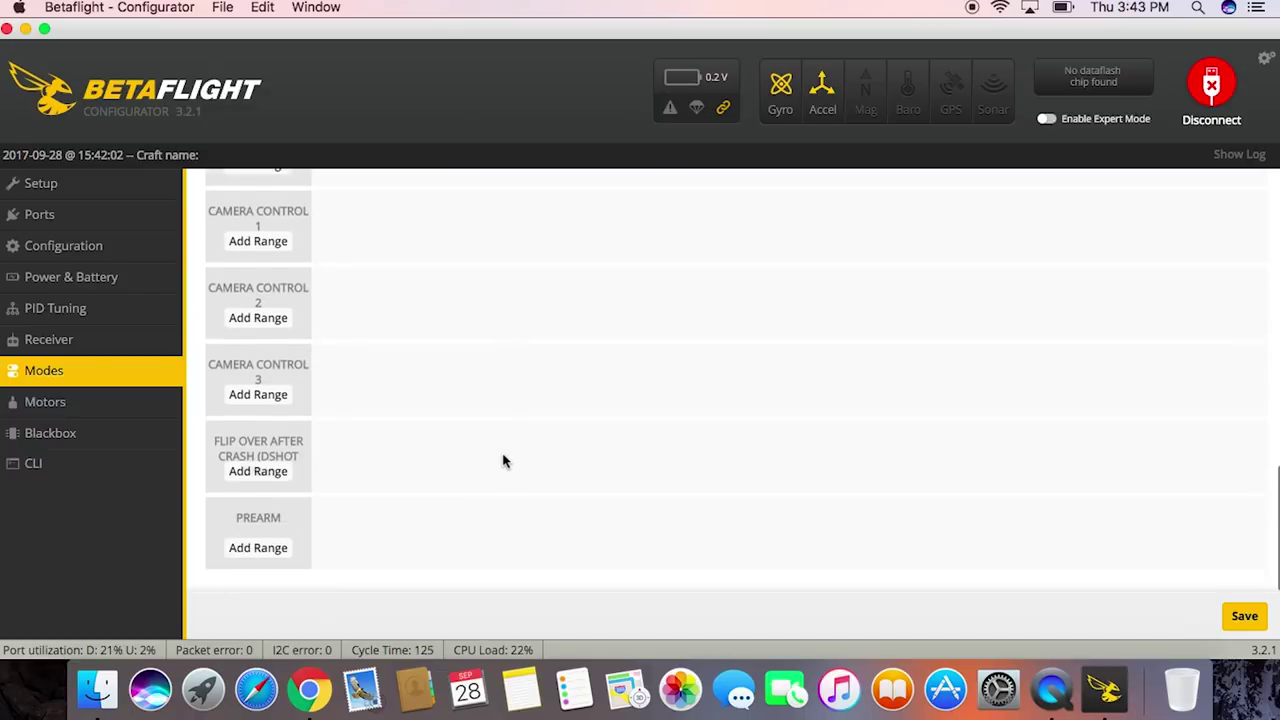
pyautogui.click(258, 471)
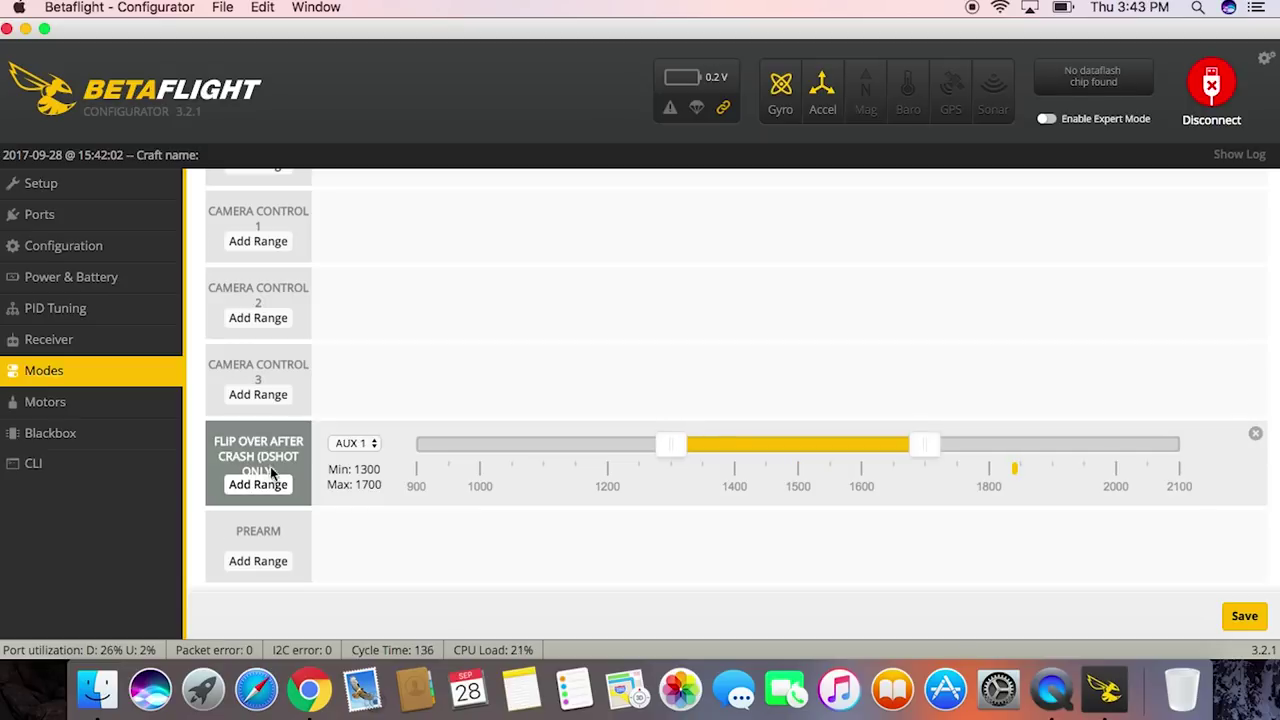
pyautogui.click(362, 442)
pyautogui.click(358, 457)
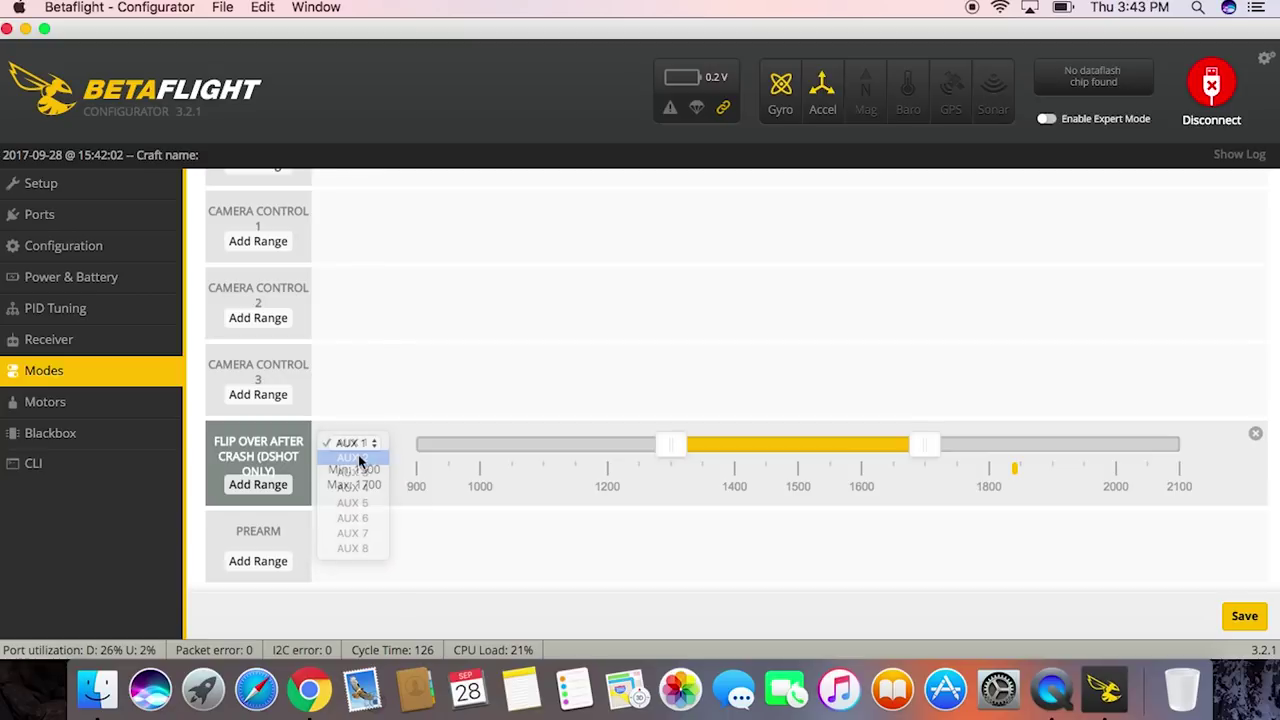
pyautogui.moveTo(766, 443); pyautogui.dragTo(1007, 438)
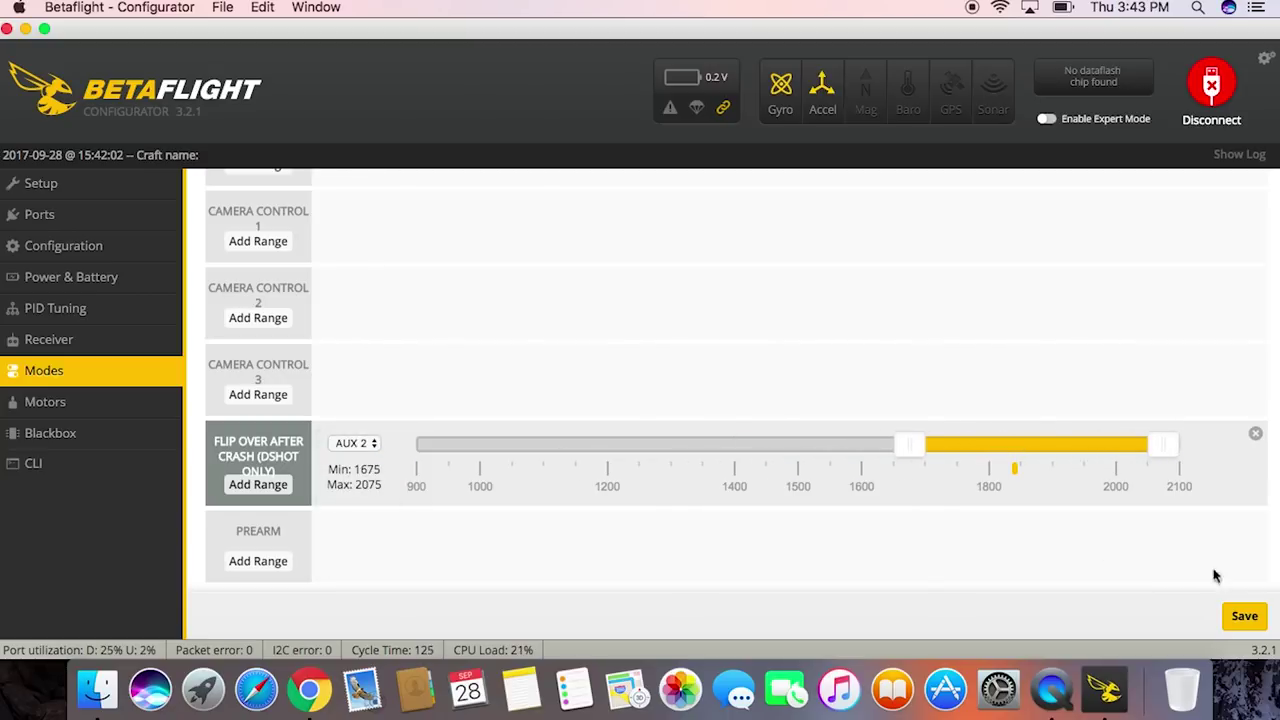
pyautogui.click(1248, 616)
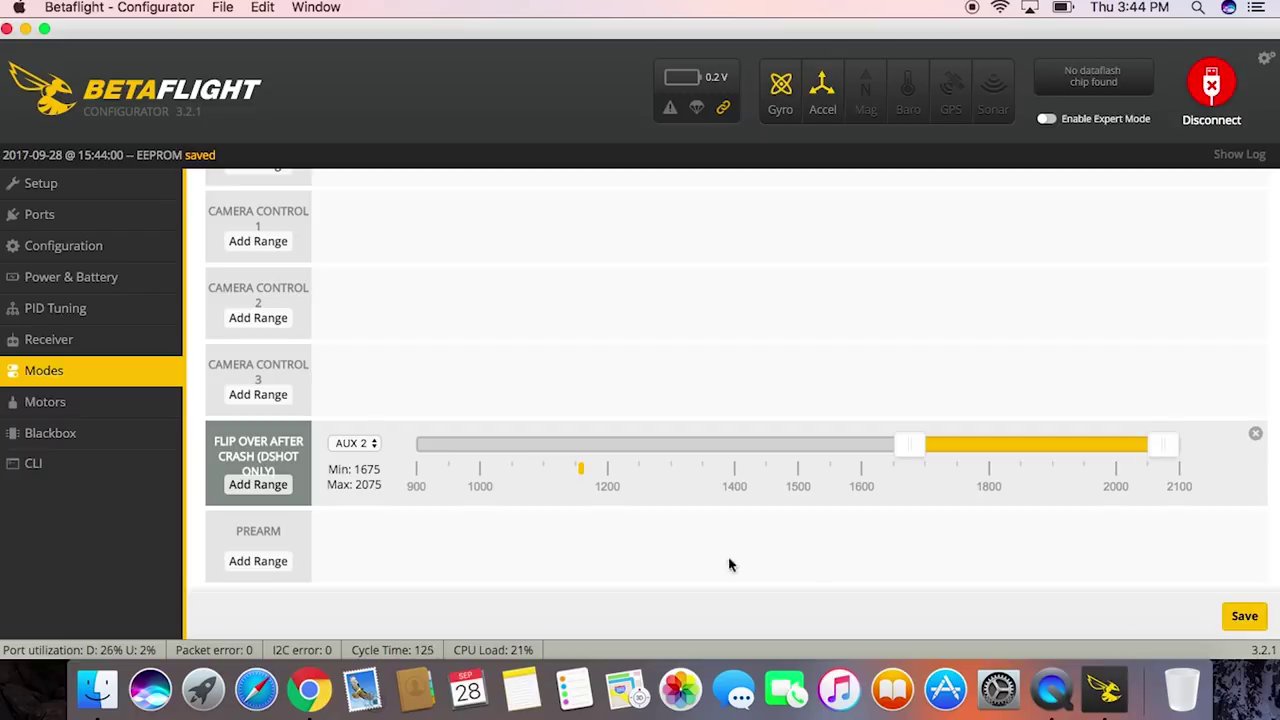
pyautogui.scroll(-1, 323, 206)
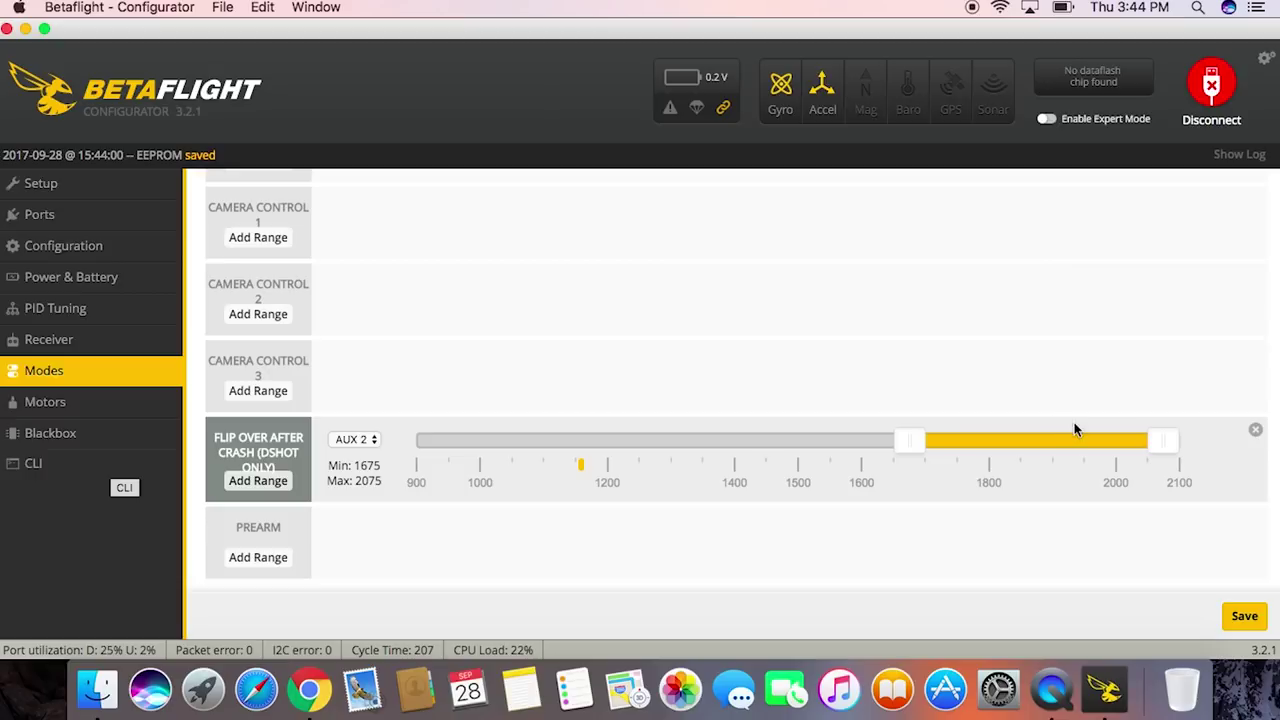
pyautogui.click(1245, 618)
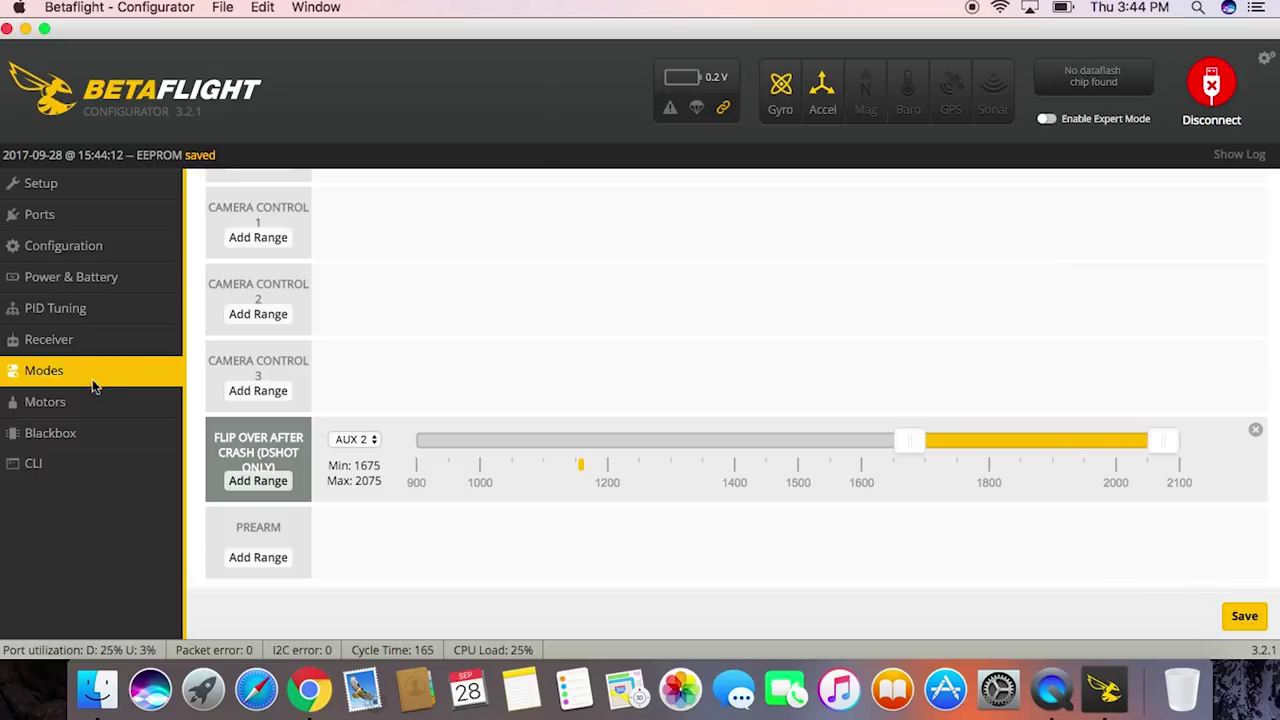
# Disconnect the flight controller, then launch BLHeli Configurator from Chrome's apps page and make it full screen.
pyautogui.click(1215, 85)
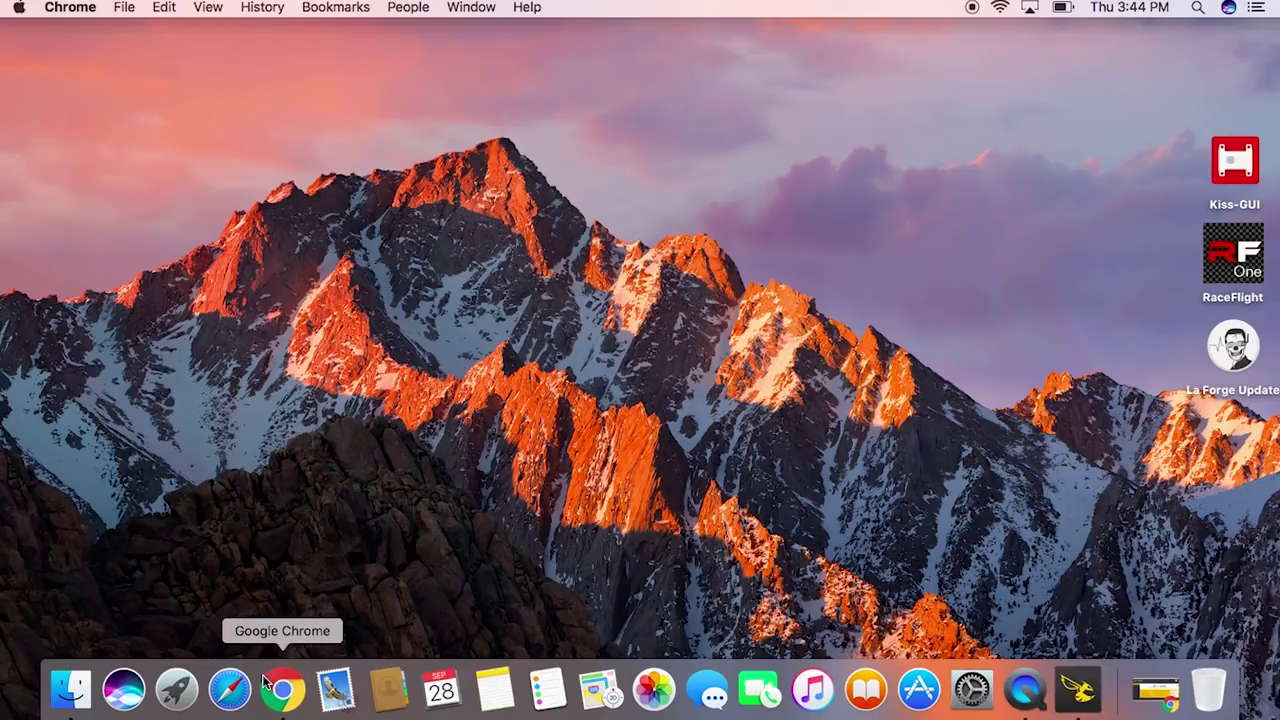
pyautogui.click(281, 689)
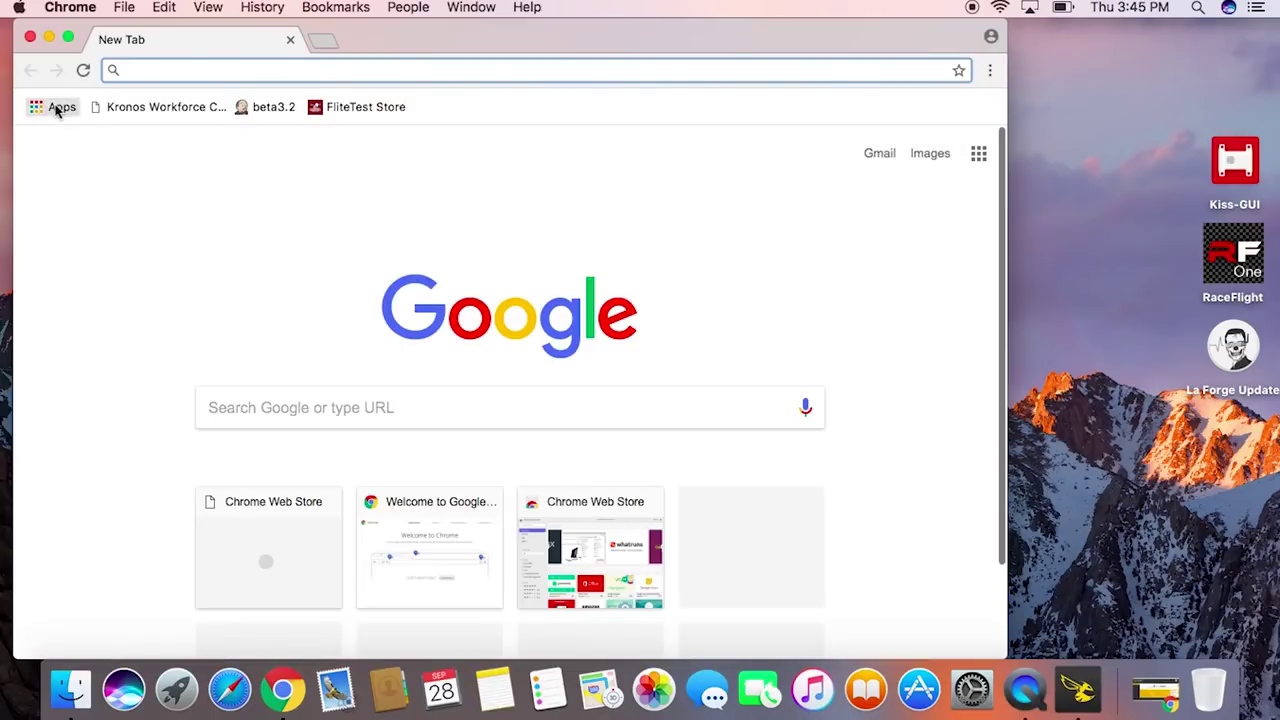
pyautogui.click(57, 106)
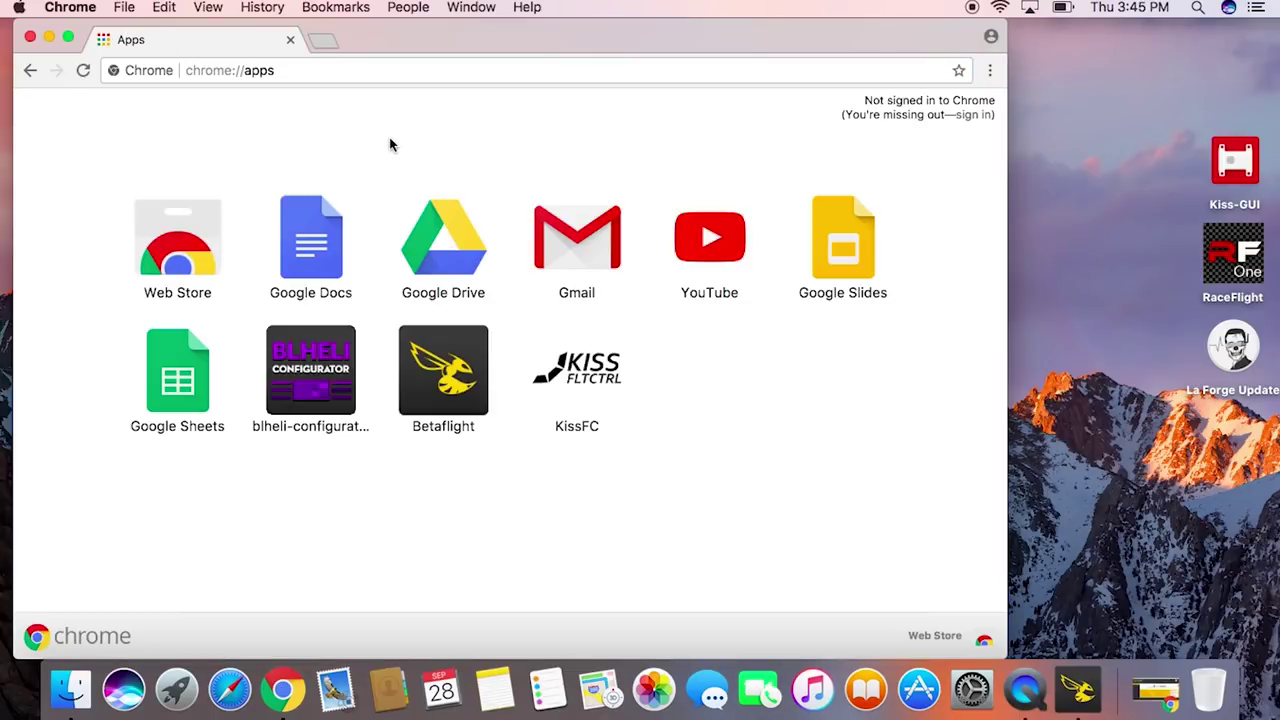
pyautogui.click(301, 389)
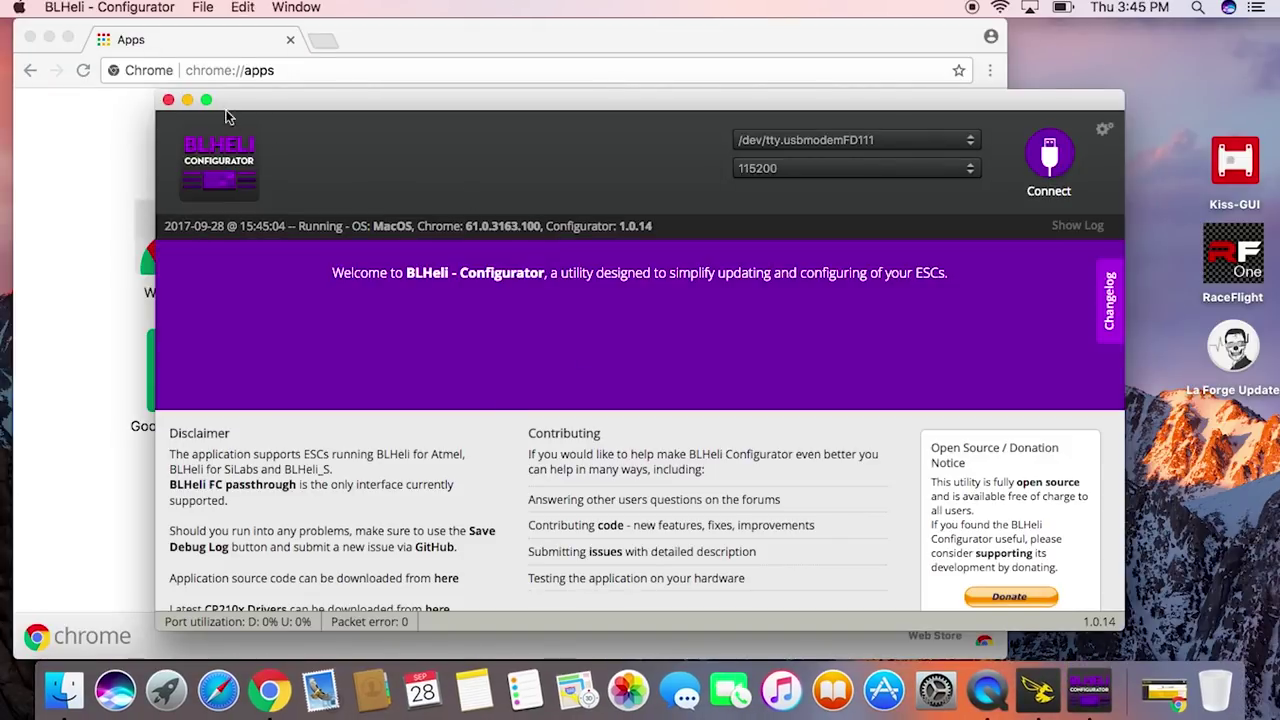
pyautogui.click(207, 100)
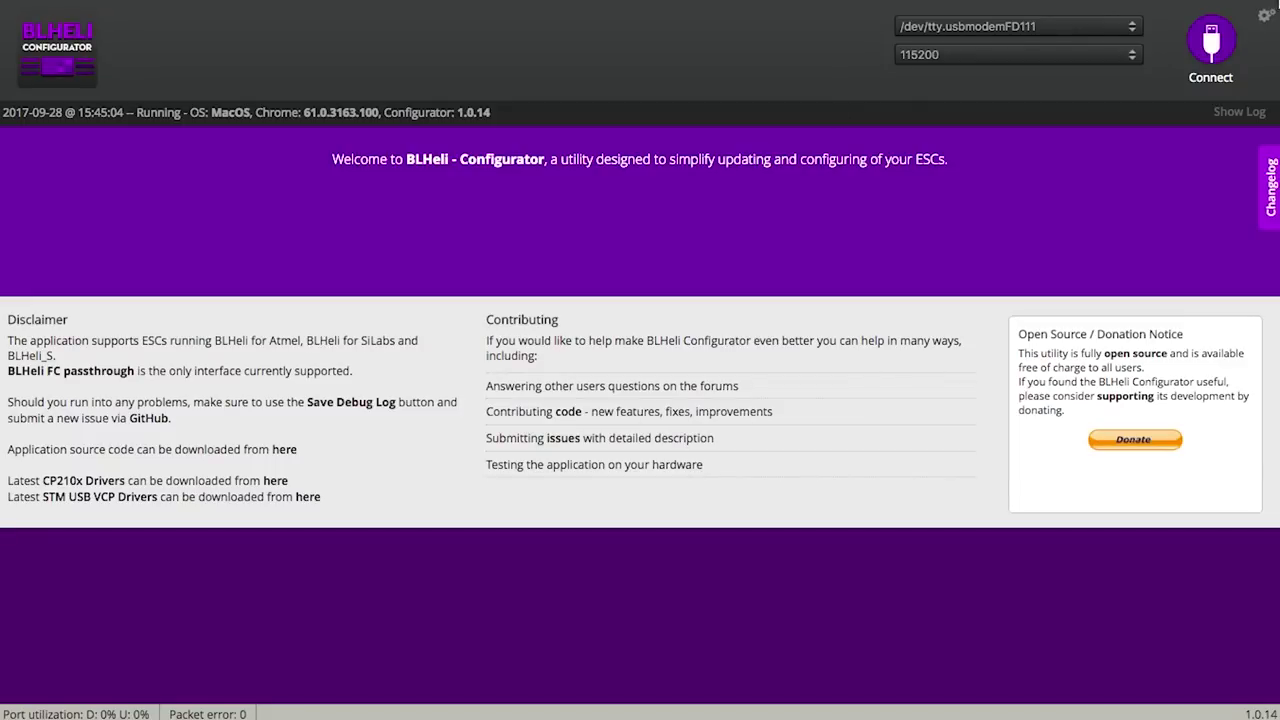
# Connect to the board, read the ESC setup, and flash all C-H-40 ESCs with version 16.67RC [blheli-multishot].
pyautogui.click(1220, 46)
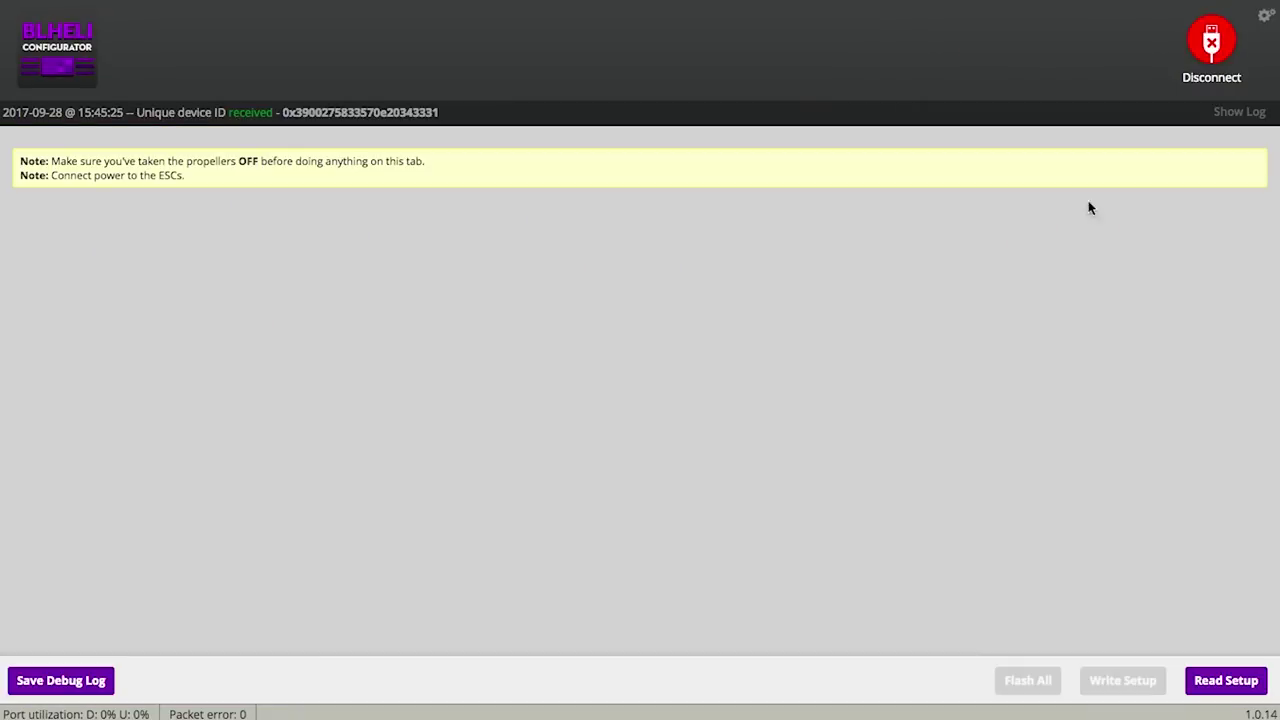
pyautogui.click(1238, 683)
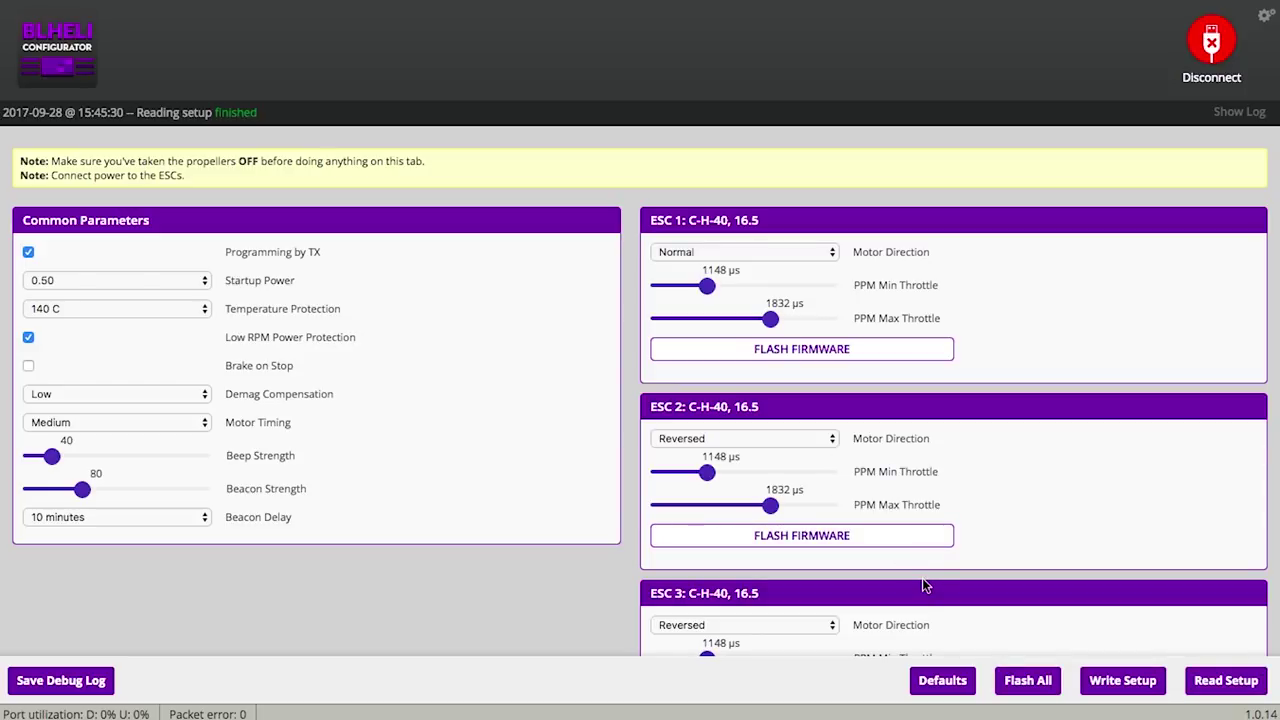
pyautogui.click(1027, 682)
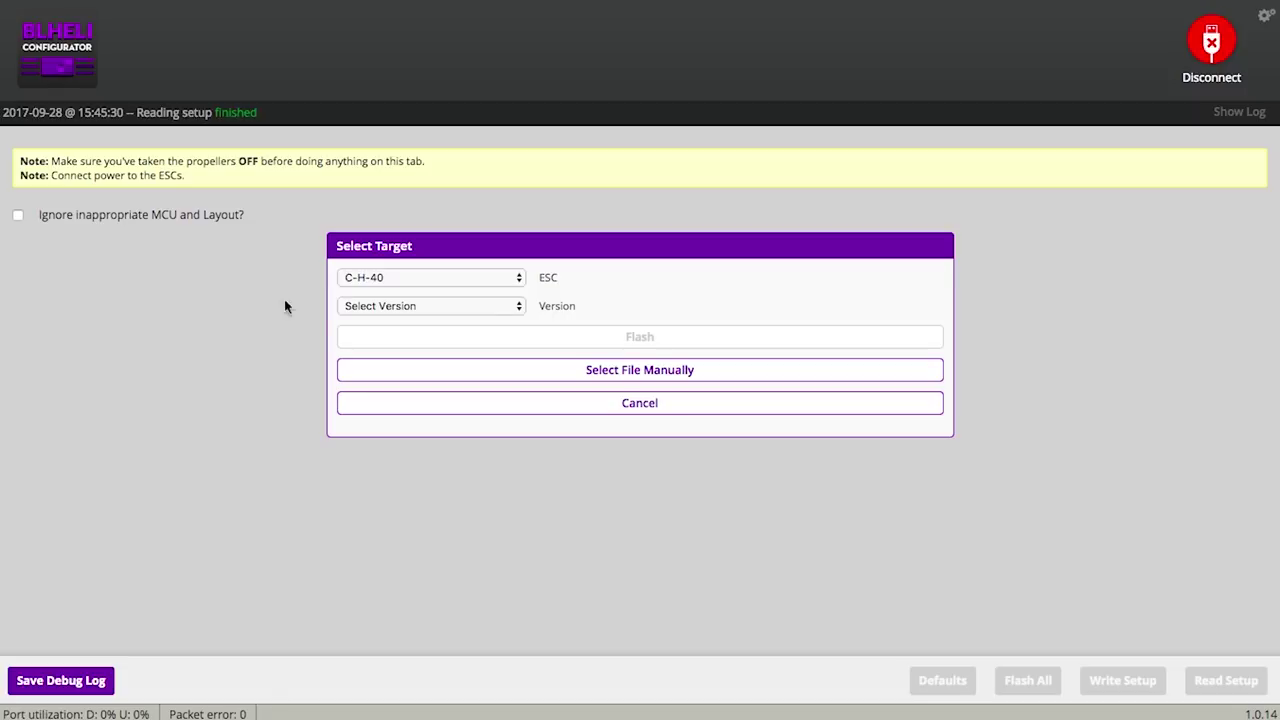
pyautogui.click(504, 306)
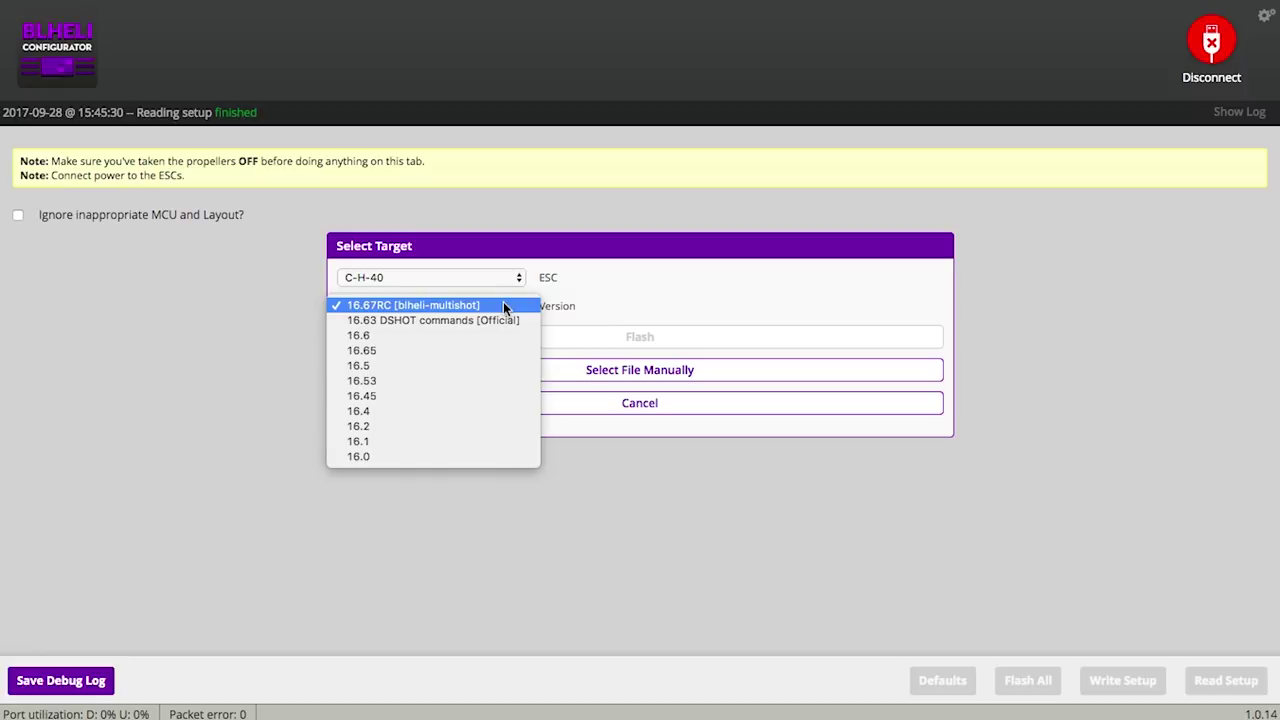
pyautogui.click(426, 305)
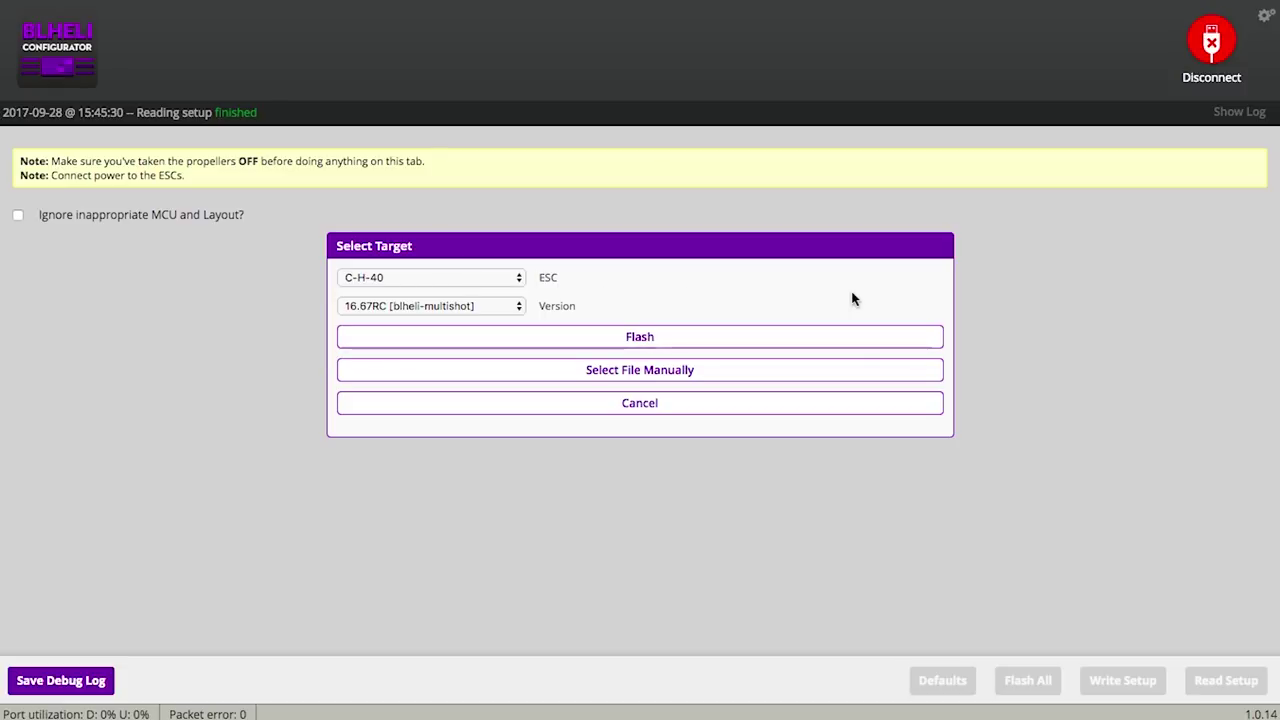
pyautogui.click(641, 340)
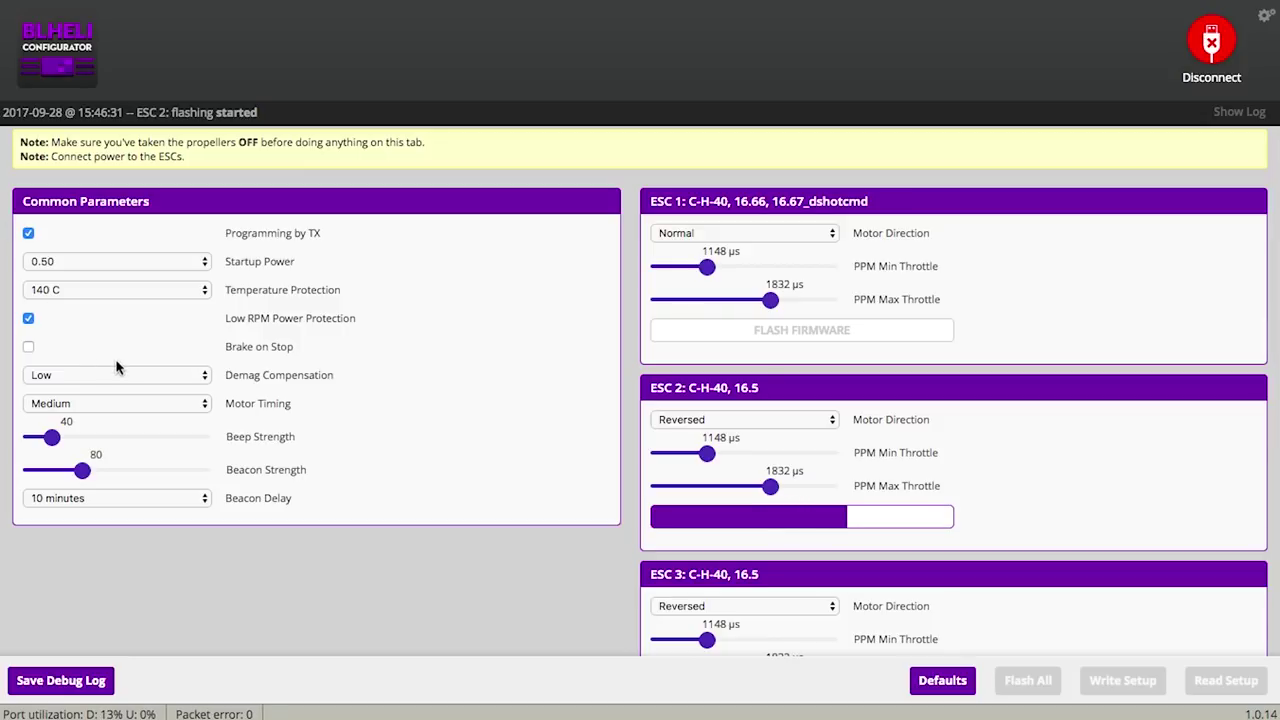
# Set the Beacon Delay to 5 minutes, write the setup to the ESCs, and disconnect from the board.
pyautogui.click(200, 503)
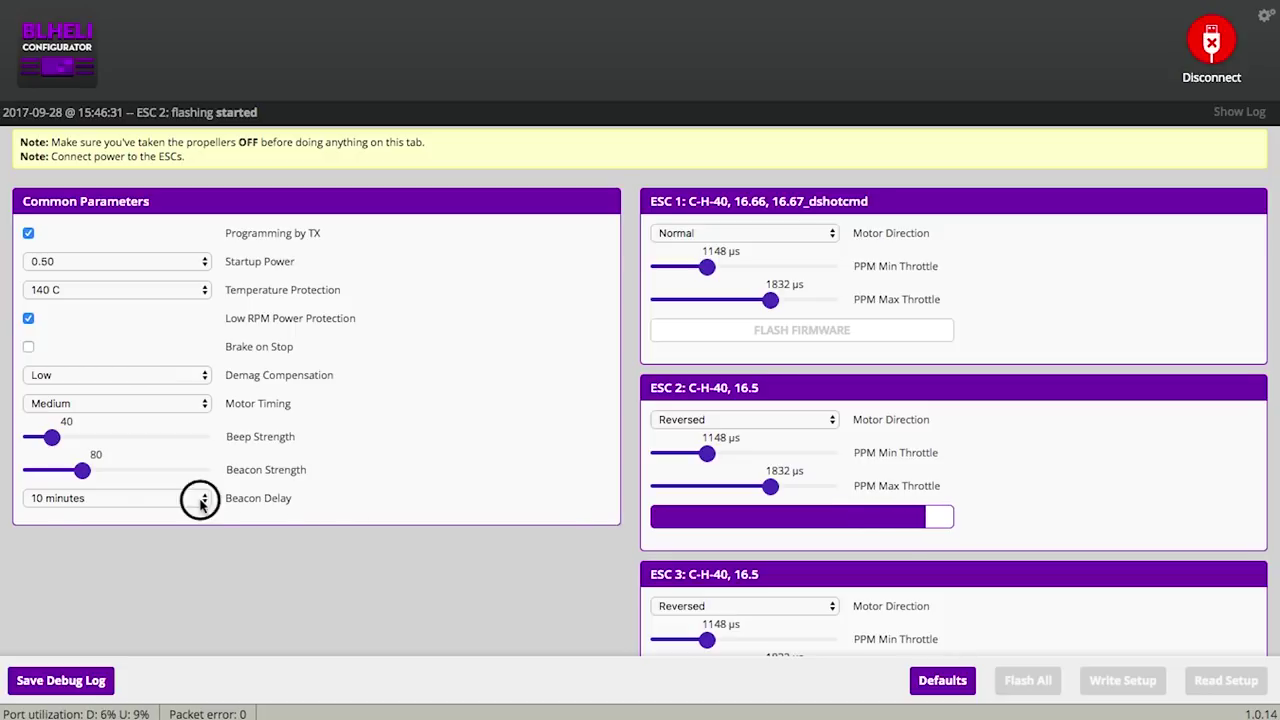
pyautogui.click(126, 483)
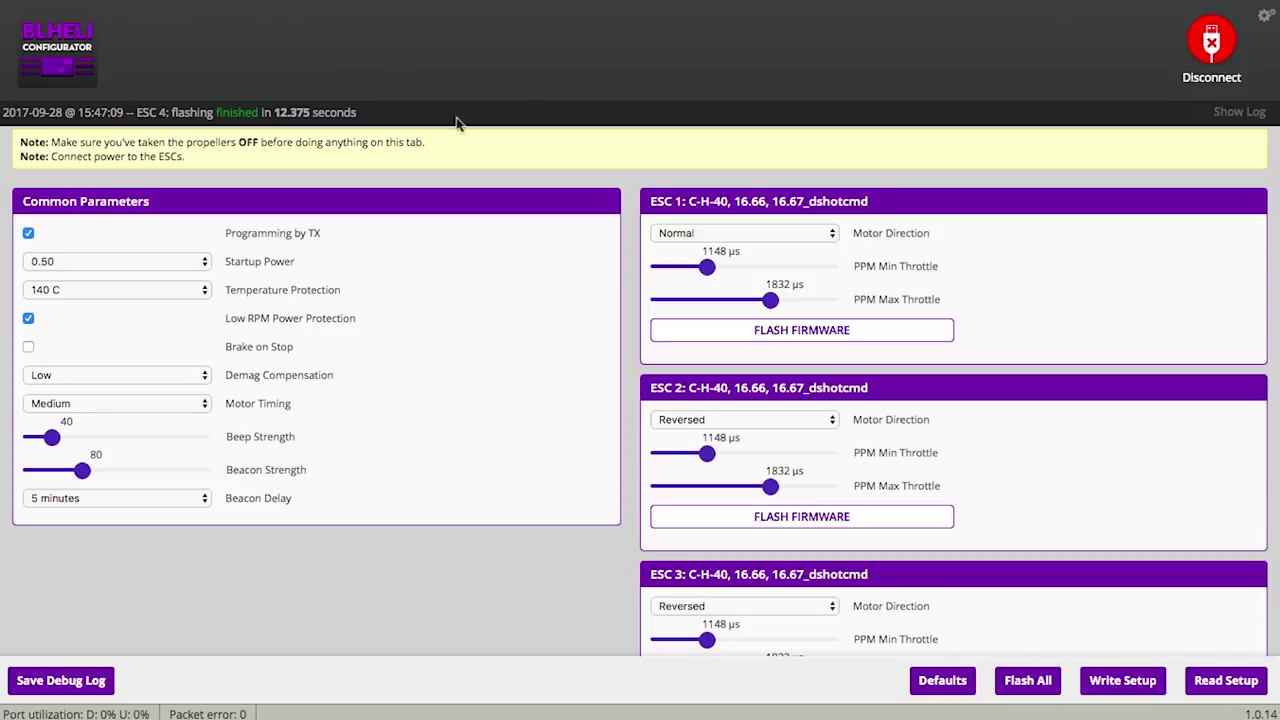
pyautogui.scroll(-3, 640, 449)
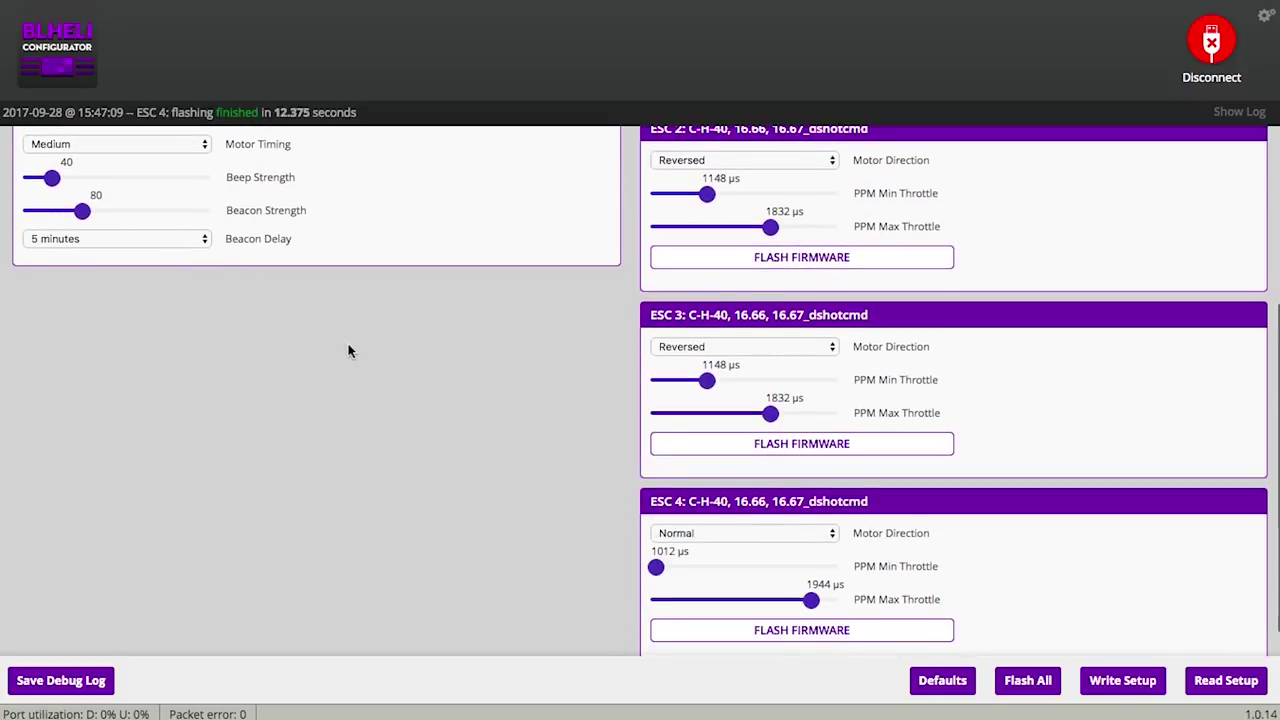
pyautogui.scroll(1, 347, 344)
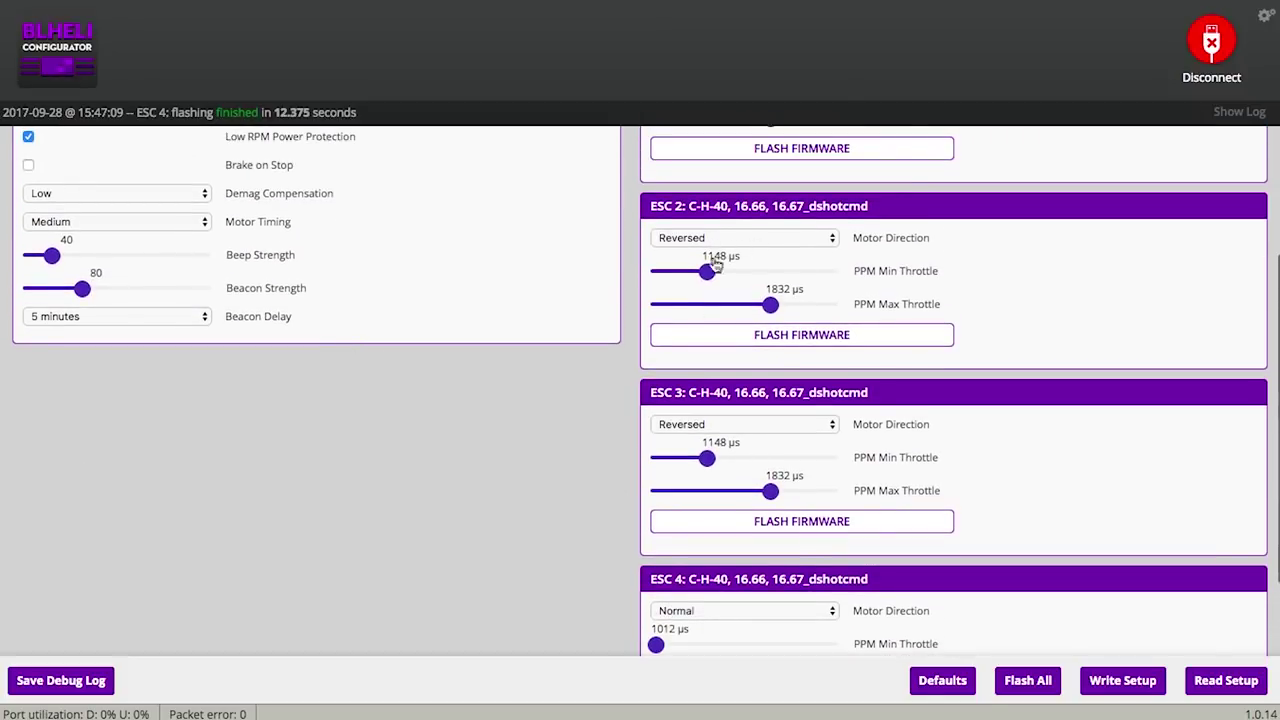
pyautogui.click(1133, 688)
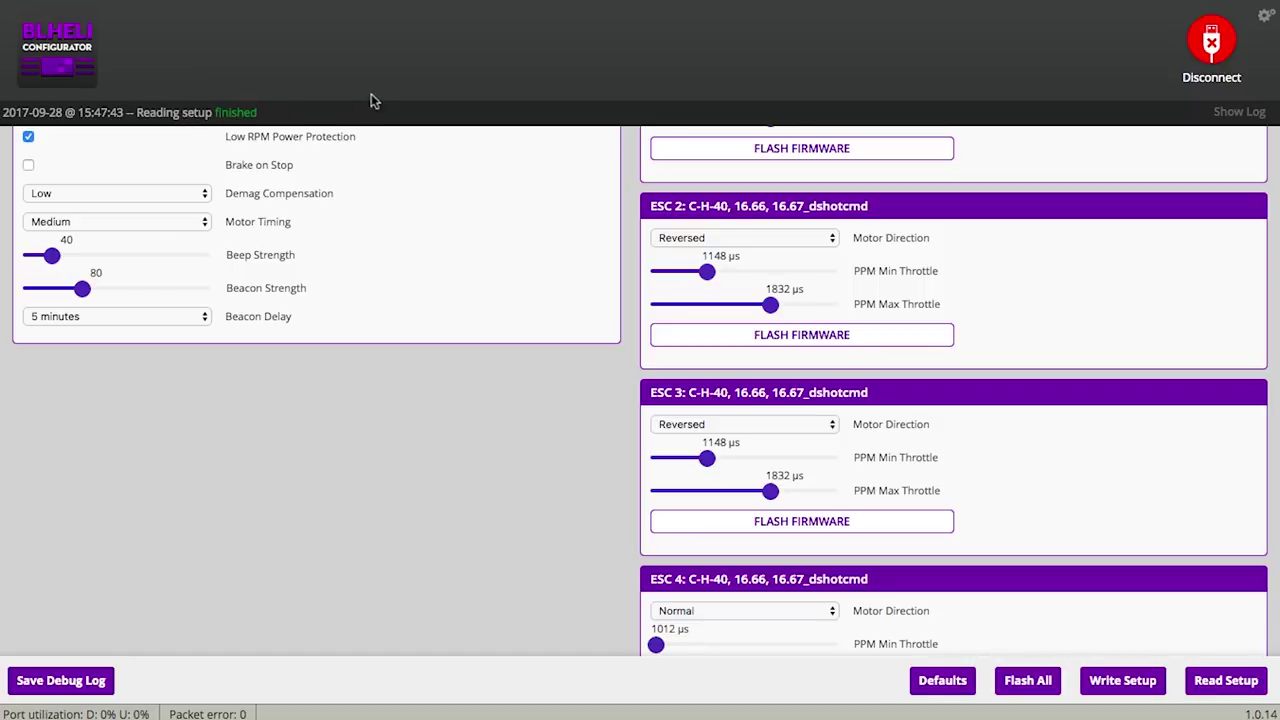
pyautogui.click(1213, 43)
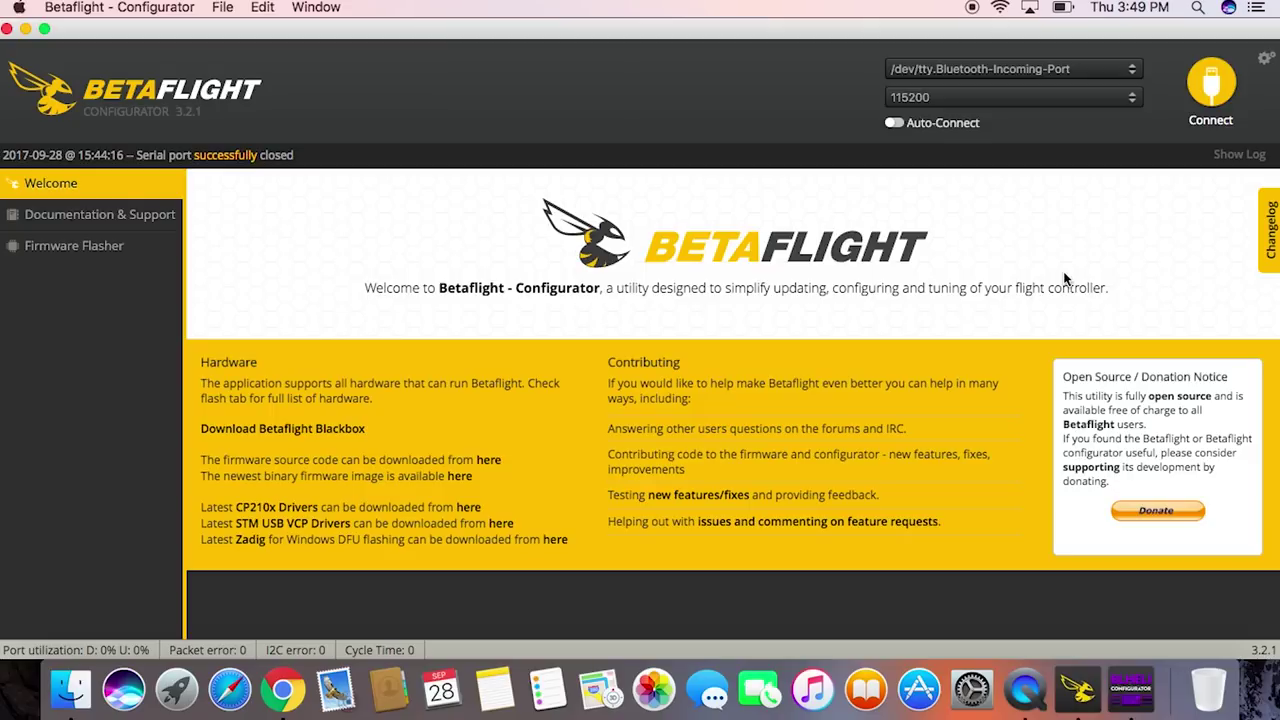
# Reconnect in Betaflight Configurator, enable motor control in the motor test, and raise the master slider to about 1006.
pyautogui.click(1210, 93)
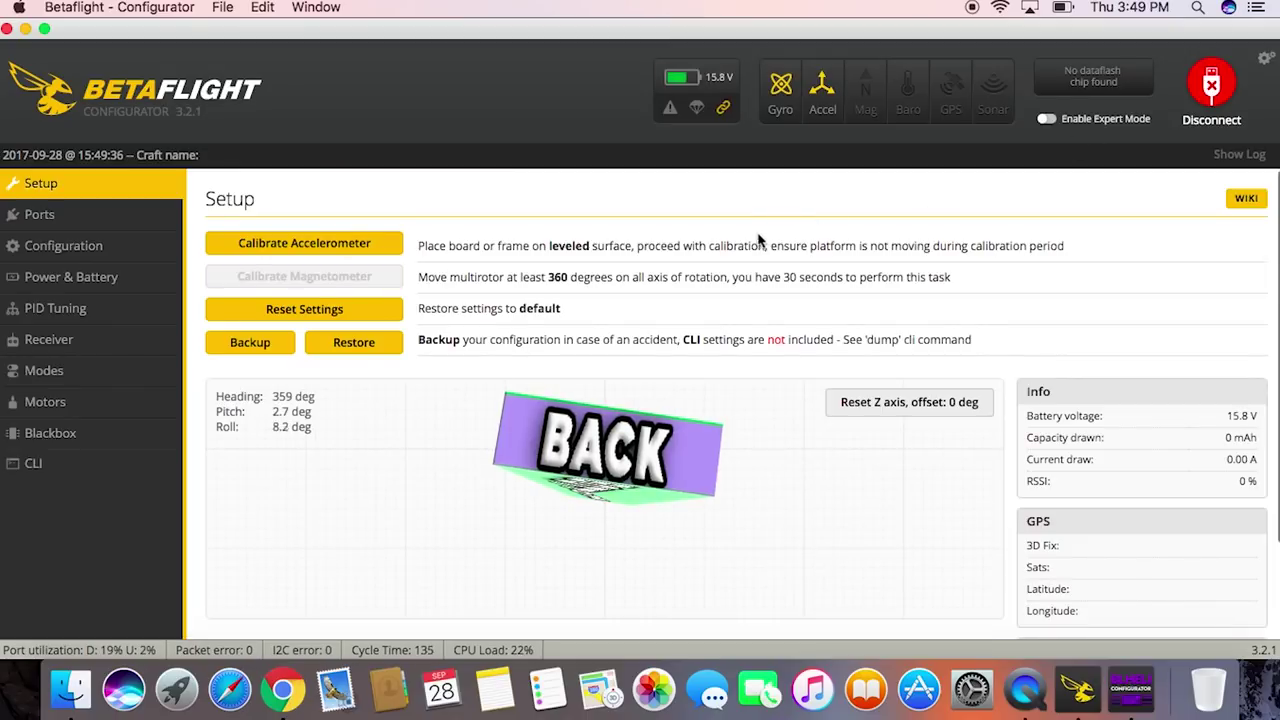
pyautogui.click(88, 404)
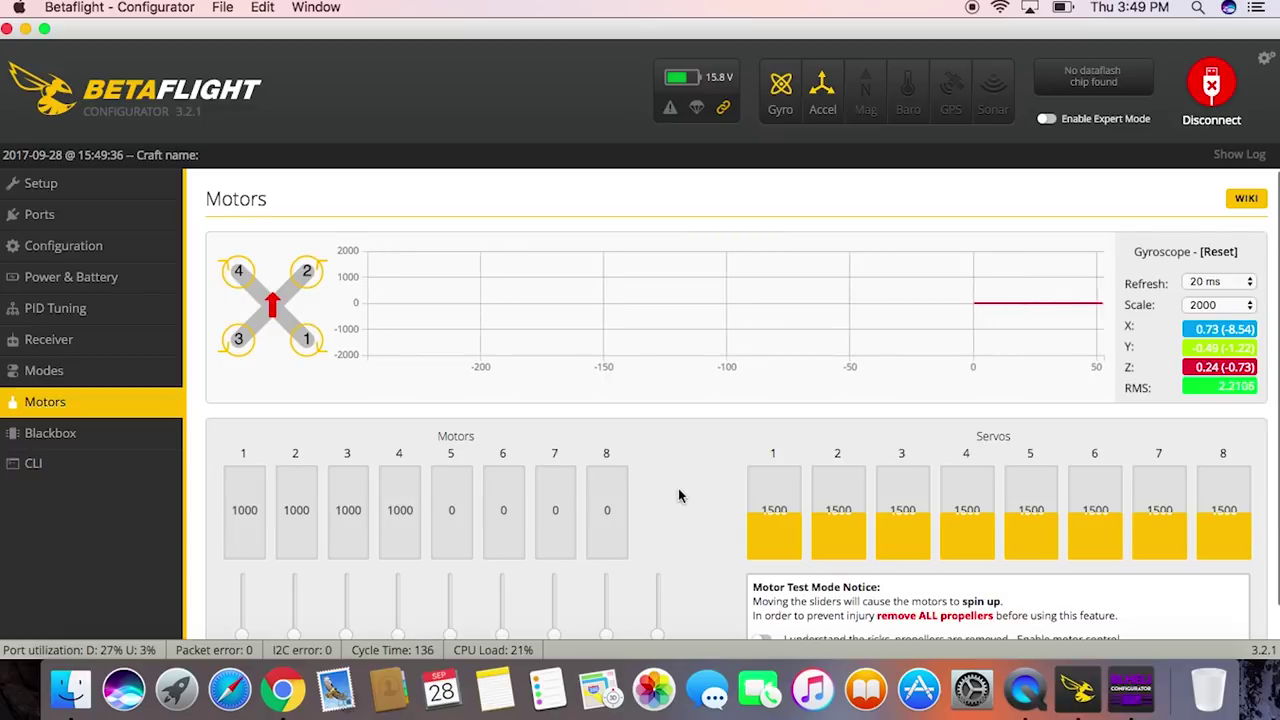
pyautogui.scroll(-1, 650, 478)
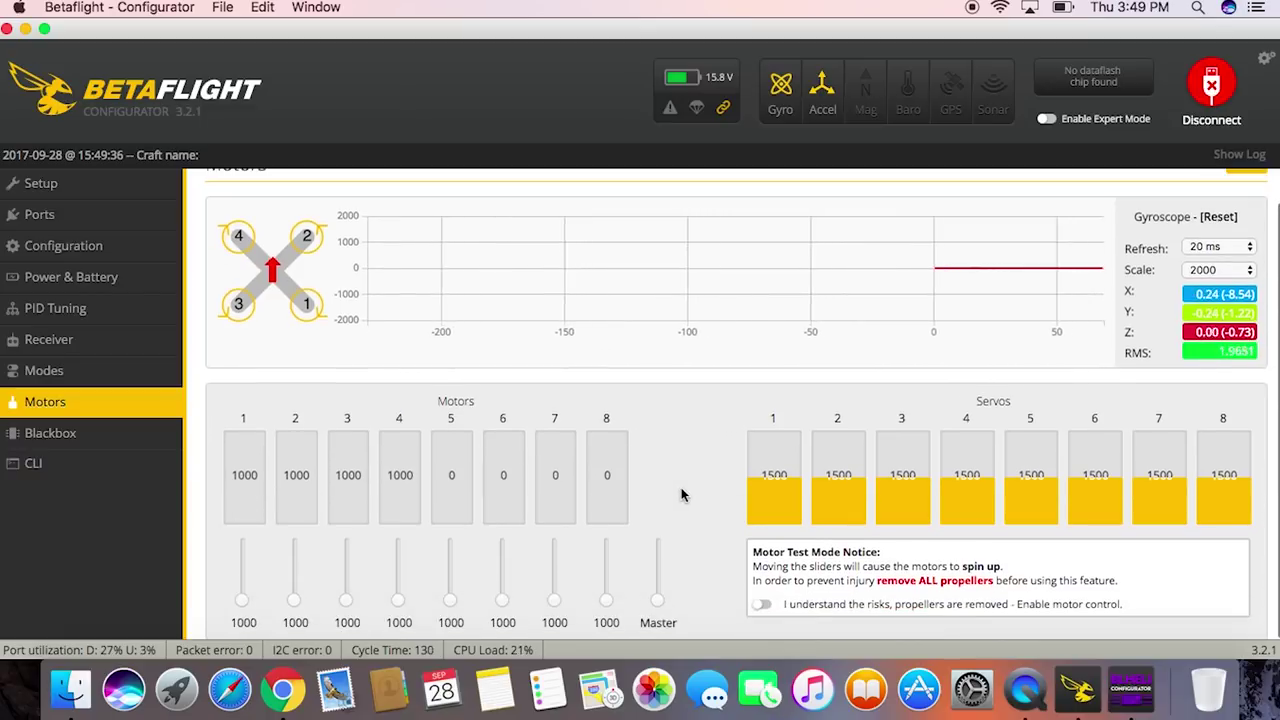
pyautogui.click(763, 605)
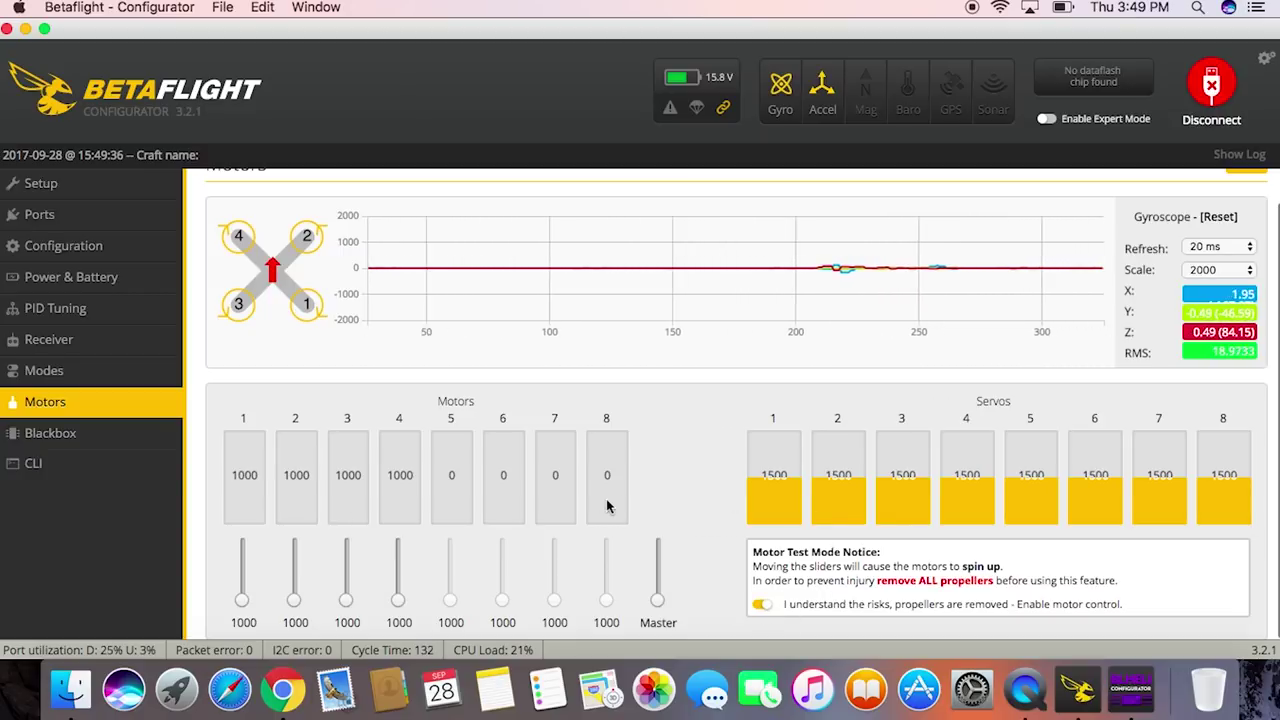
pyautogui.moveTo(658, 601); pyautogui.dragTo(655, 605)
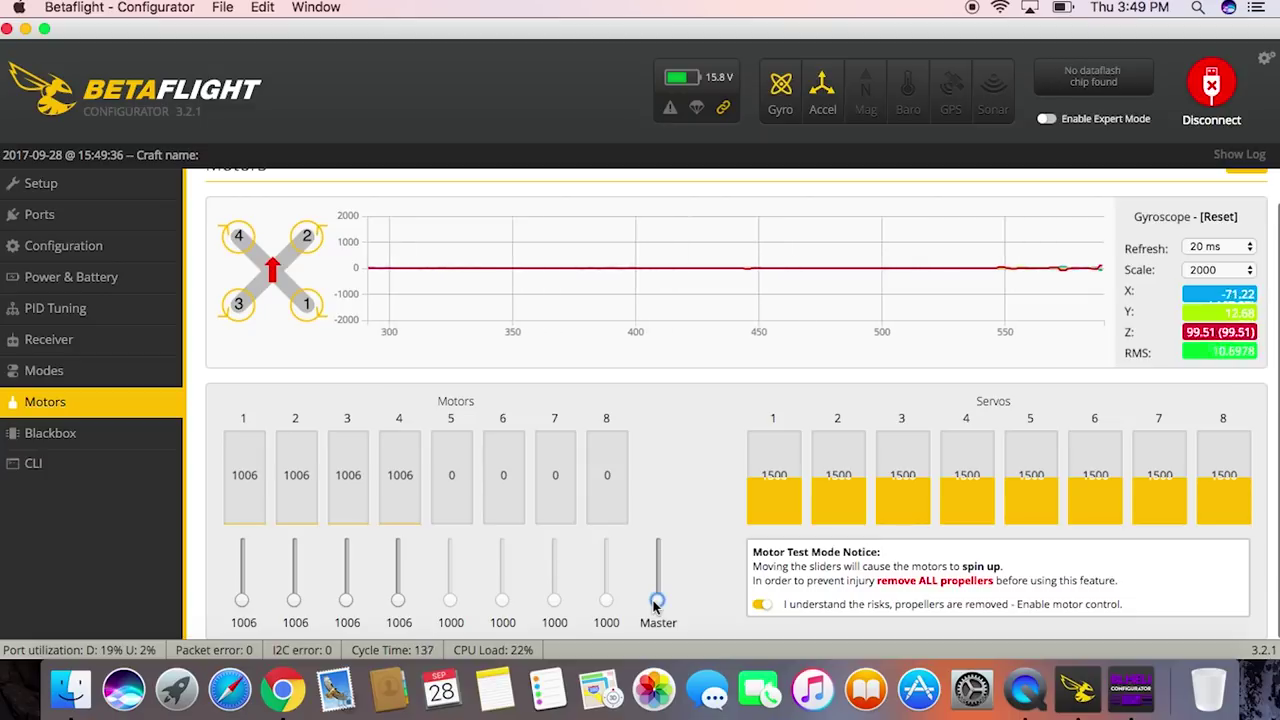